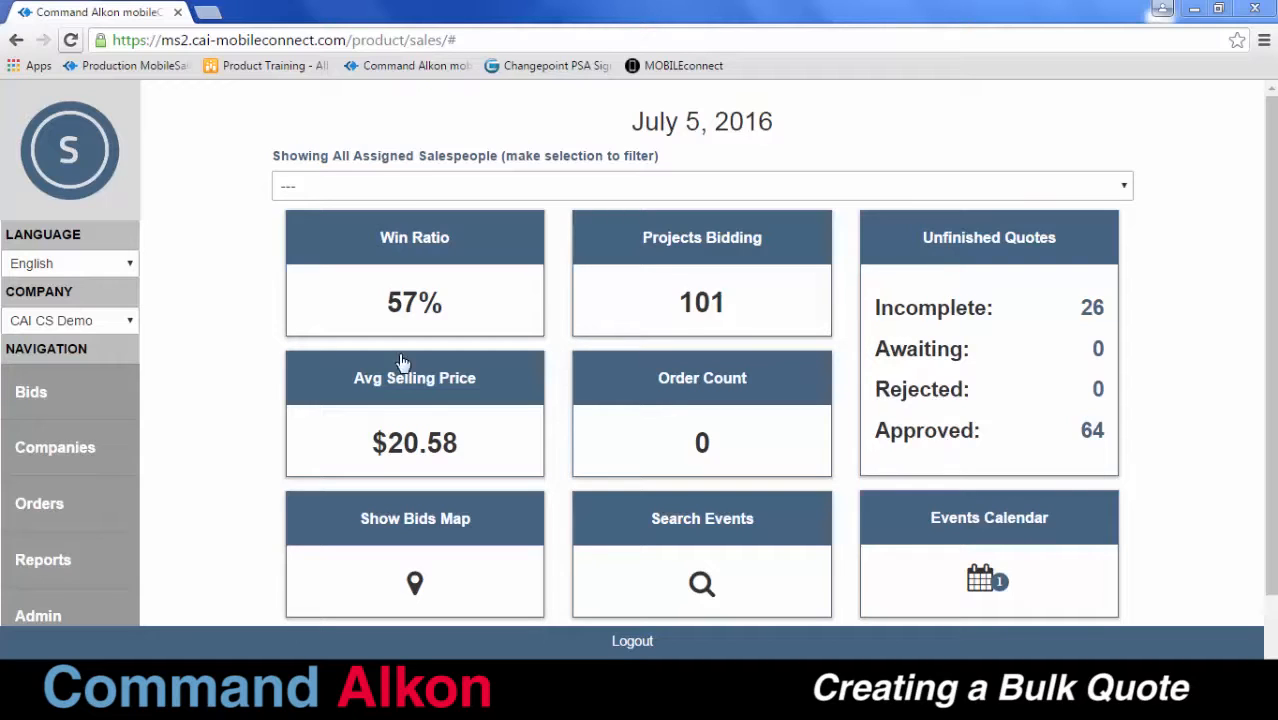
Step: Search the bids for projects with the project name "Ford"
{"action": "left_click", "coordinate": [57, 388]}
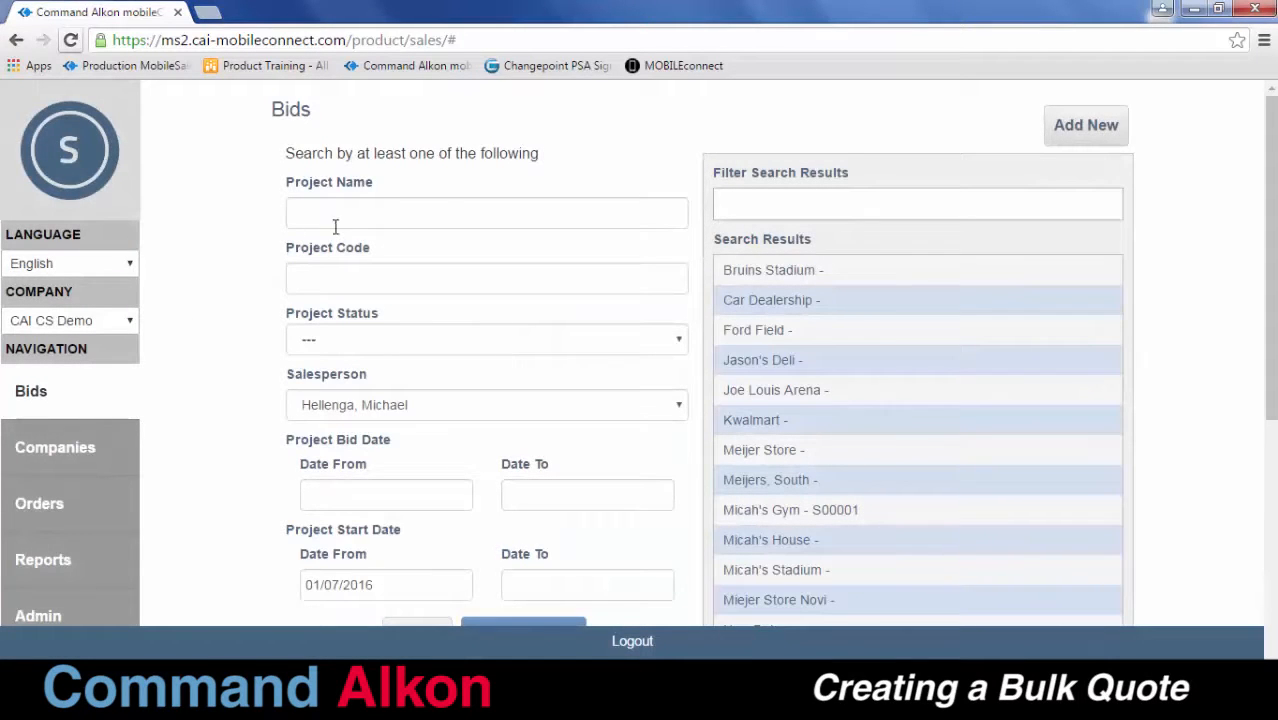
{"action": "left_click", "coordinate": [350, 214]}
{"action": "type", "text": "F"}
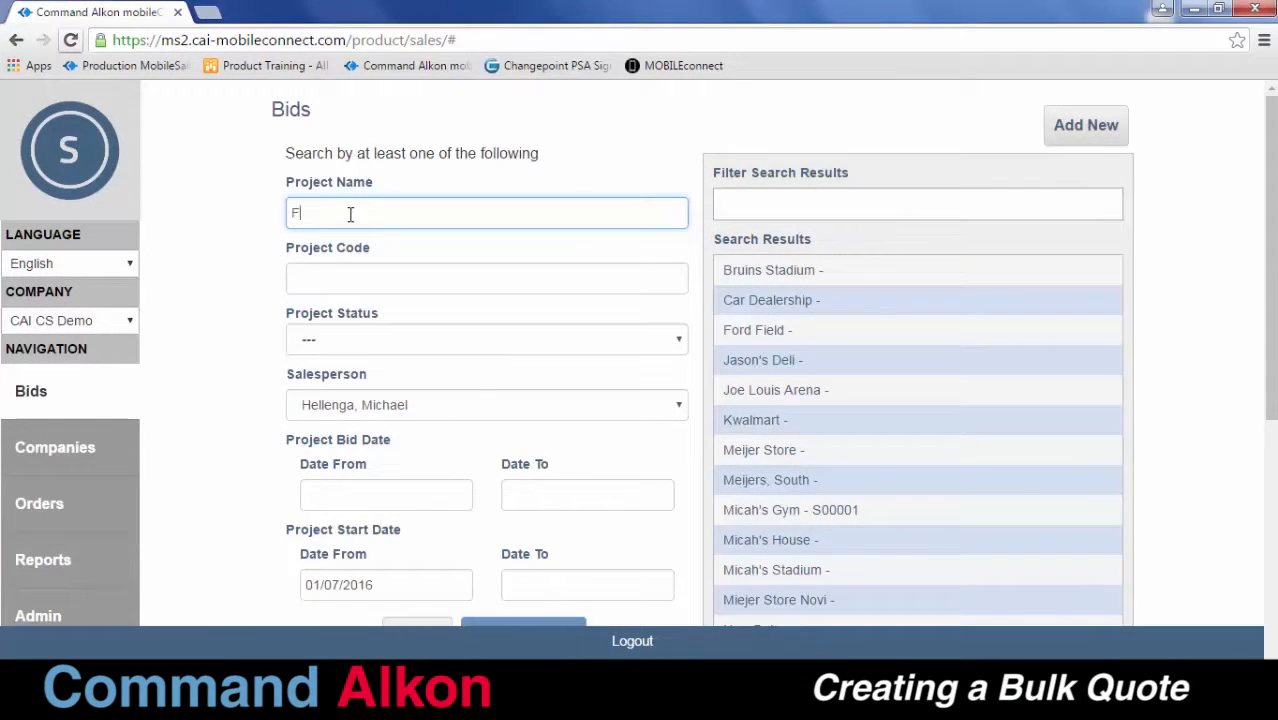
{"action": "type", "text": "ord"}
{"action": "left_click", "coordinate": [684, 536]}
{"action": "scroll", "coordinate": [684, 536], "scroll_direction": "down", "scroll_amount": 1}
{"action": "scroll", "coordinate": [684, 536], "scroll_direction": "down", "scroll_amount": 1}
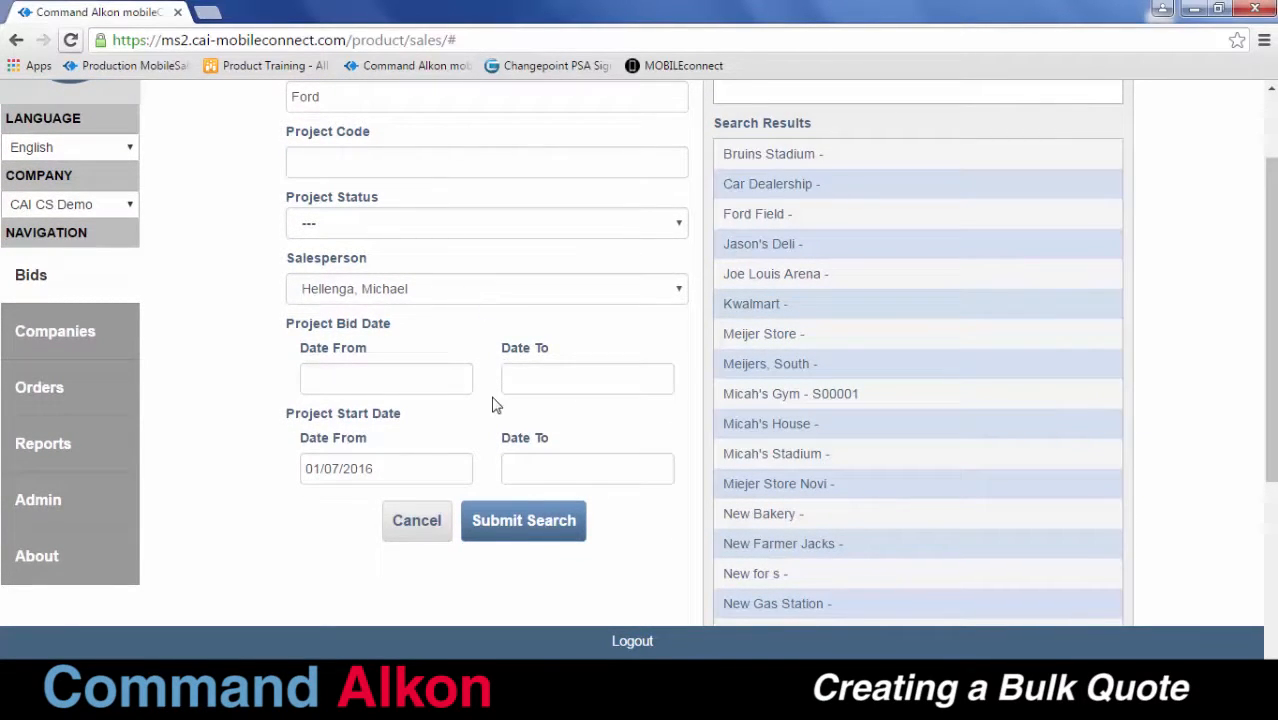
{"action": "left_click", "coordinate": [531, 522]}
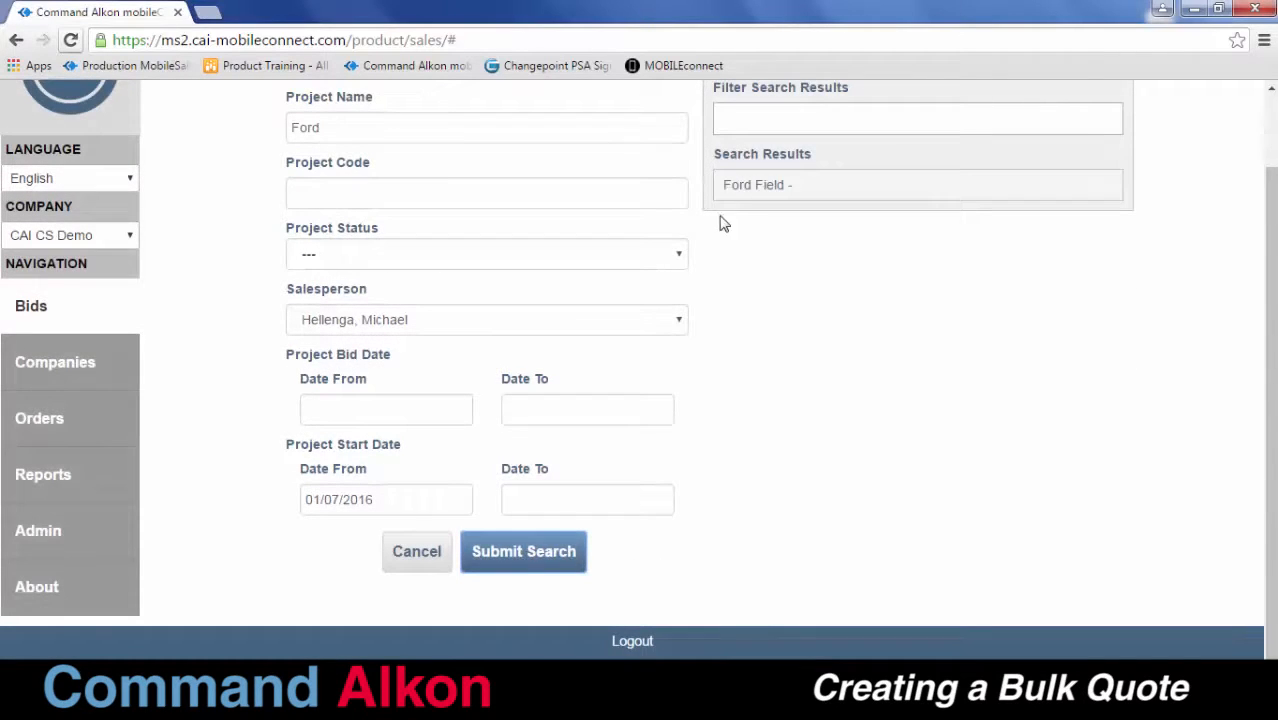
Step: Open the Ford Field bid, review its products, and bring up its list of bidders
{"action": "left_click", "coordinate": [754, 188]}
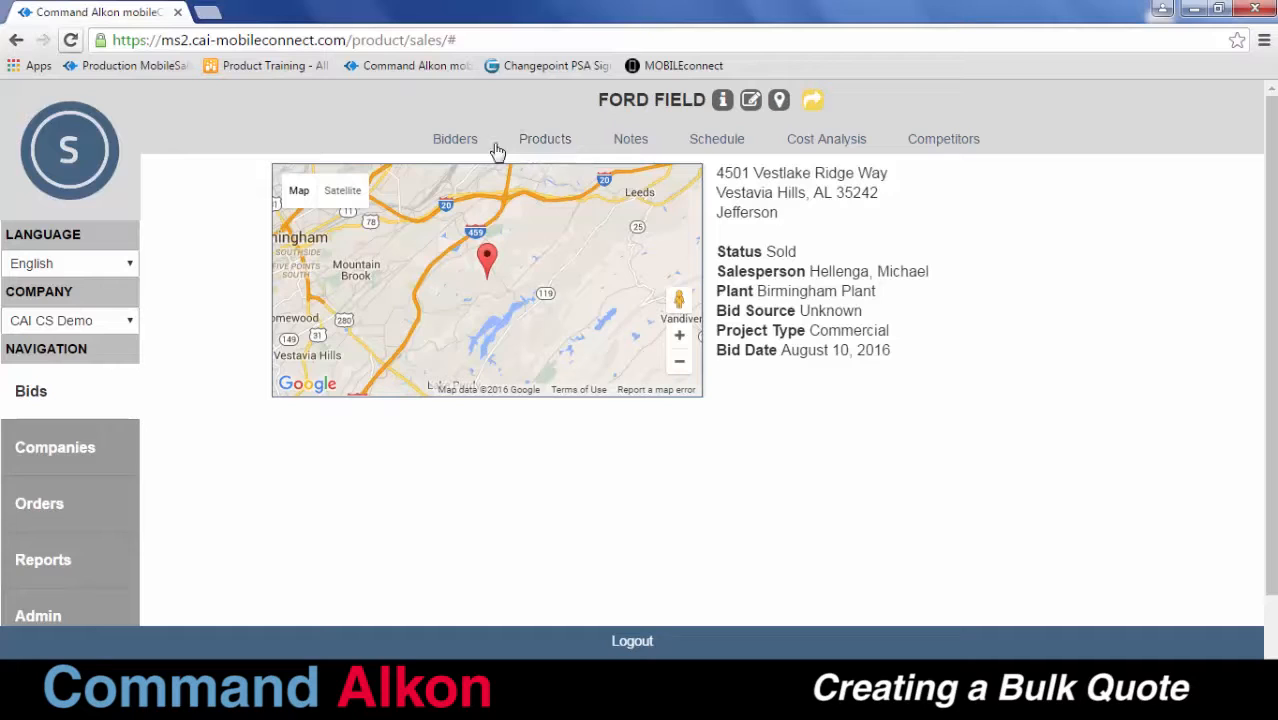
{"action": "left_click", "coordinate": [555, 147]}
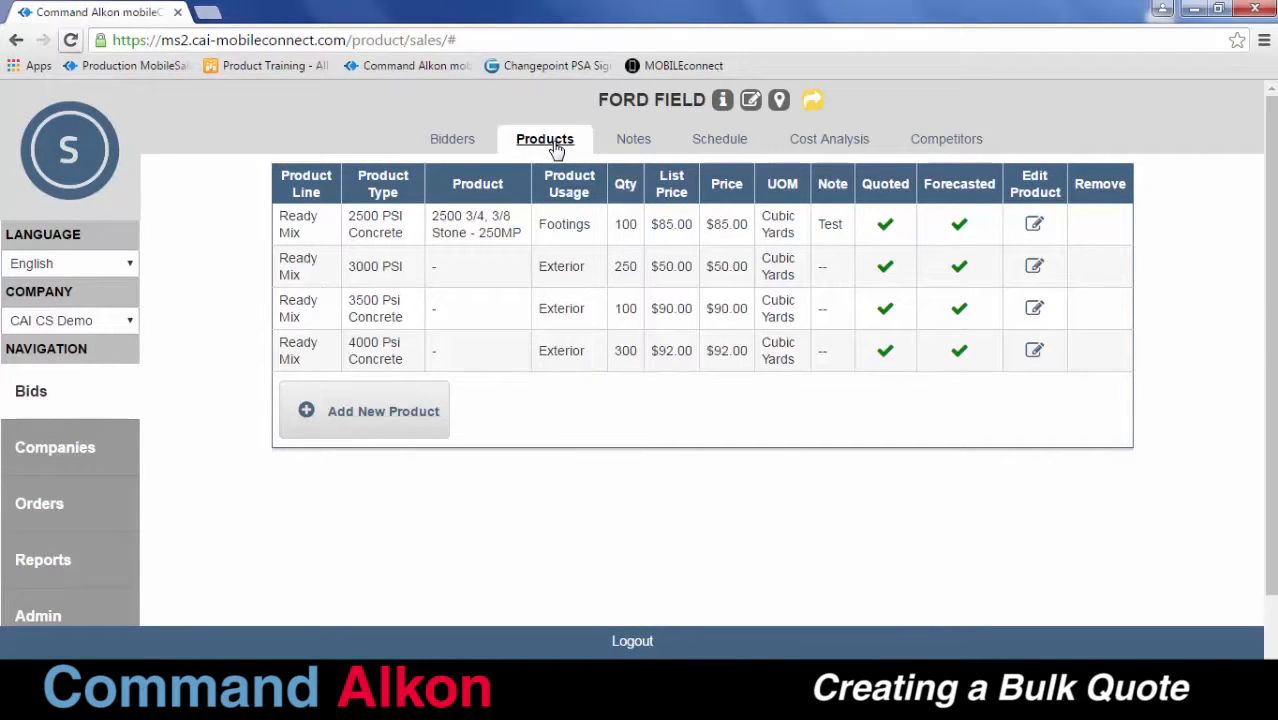
{"action": "left_click", "coordinate": [438, 141]}
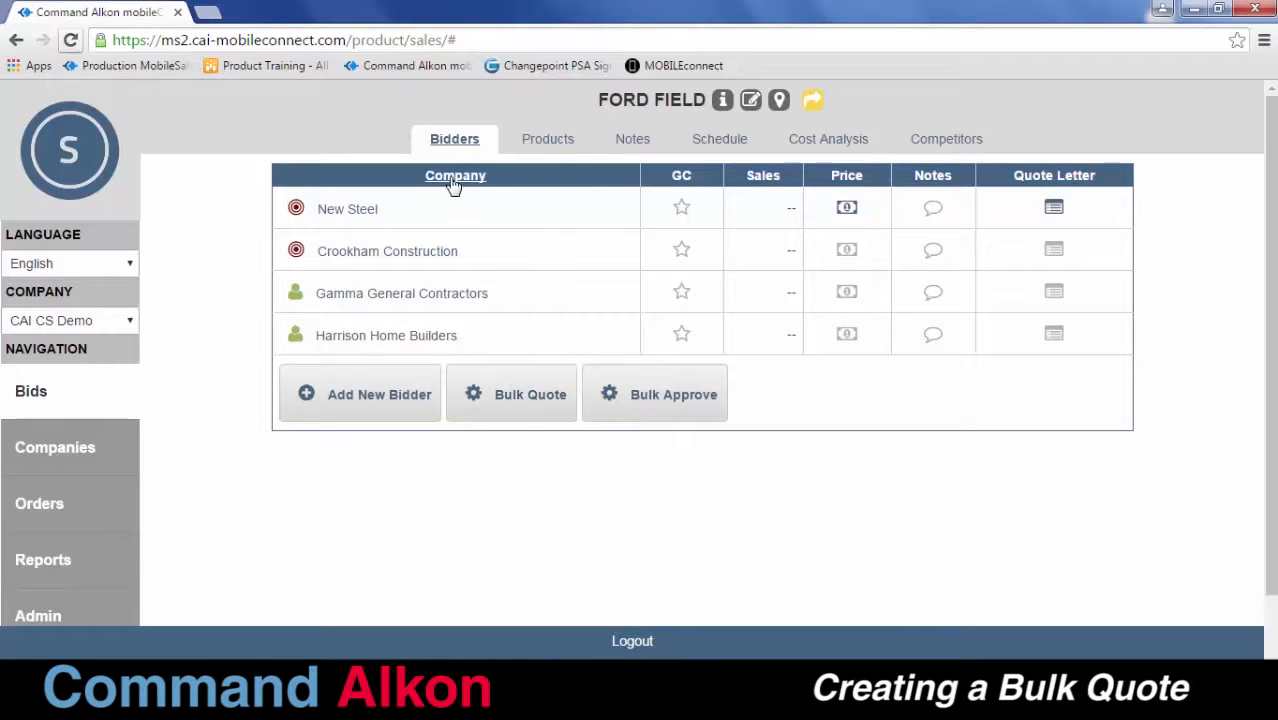
Step: Start a bulk quote and include Gamma General Contractors, Harrison Home Builders and Crookham Construction as bidders
{"action": "left_click", "coordinate": [505, 400]}
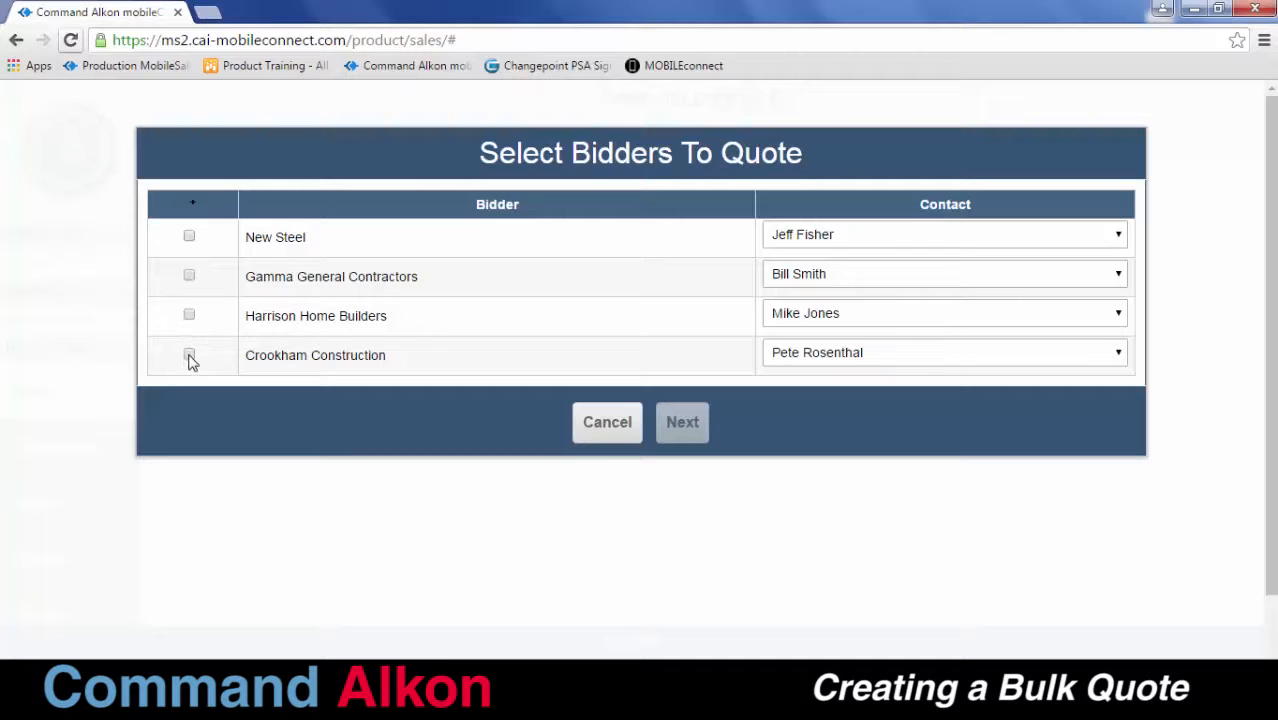
{"action": "left_click", "coordinate": [189, 277]}
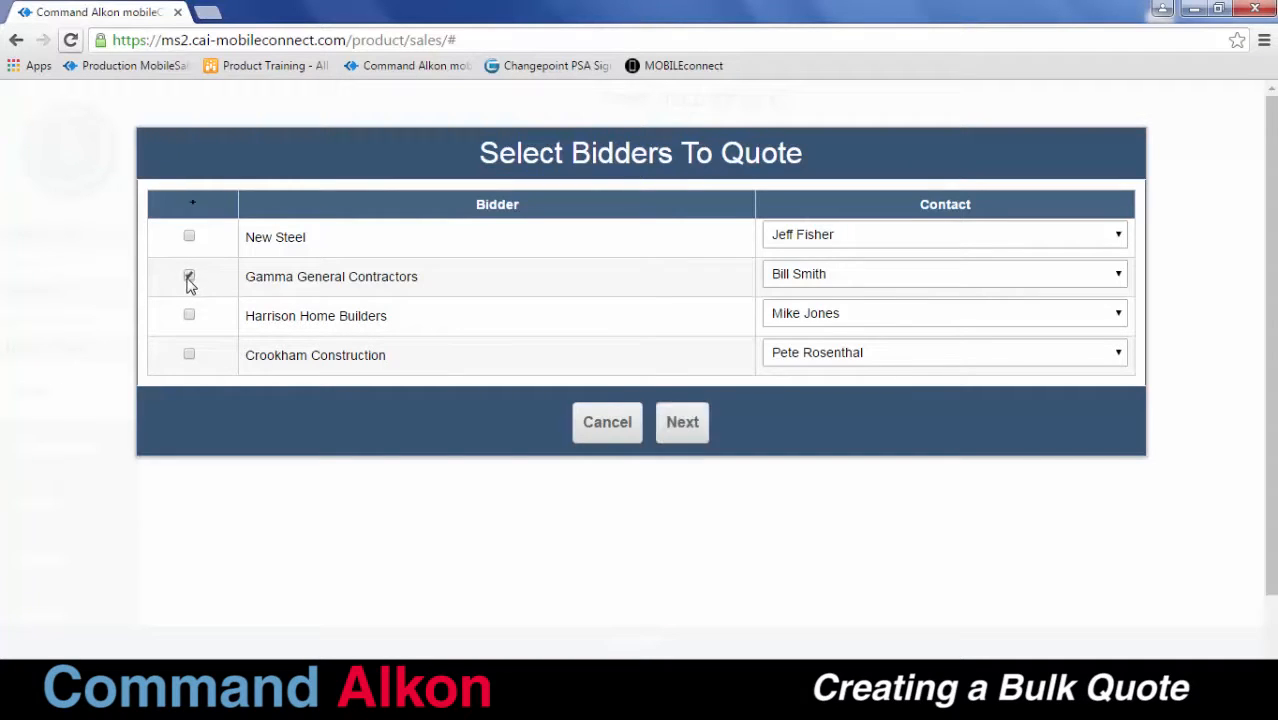
{"action": "left_click", "coordinate": [189, 356]}
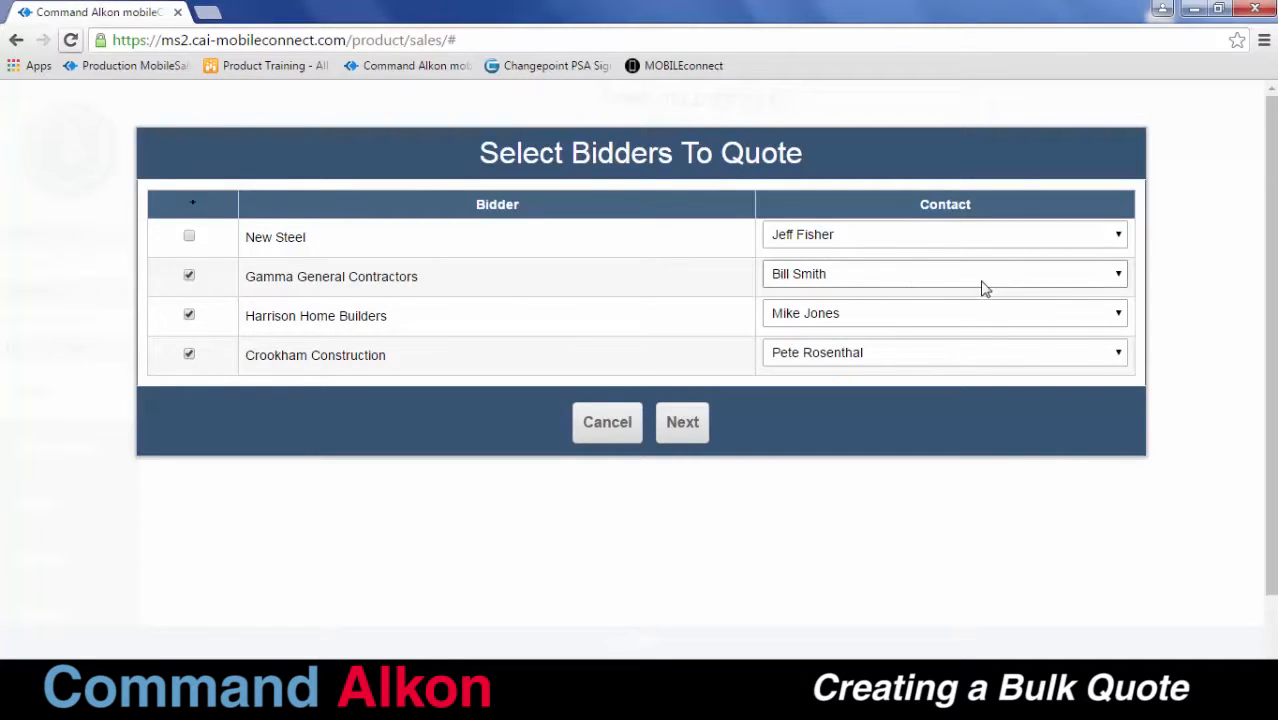
Step: Check the selected bidders' contacts, choose the alternative contact for Harrison Home Builders, and continue to the bulk quote details
{"action": "left_click", "coordinate": [1119, 275]}
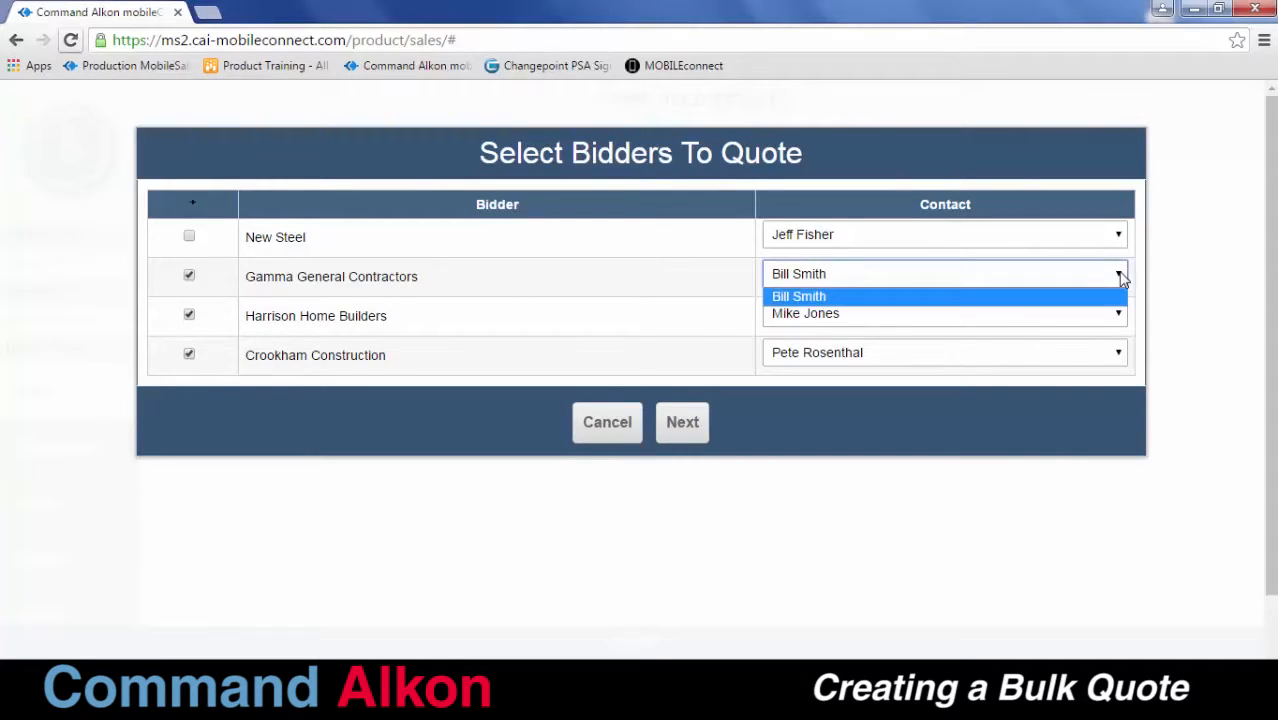
{"action": "left_click", "coordinate": [1121, 279]}
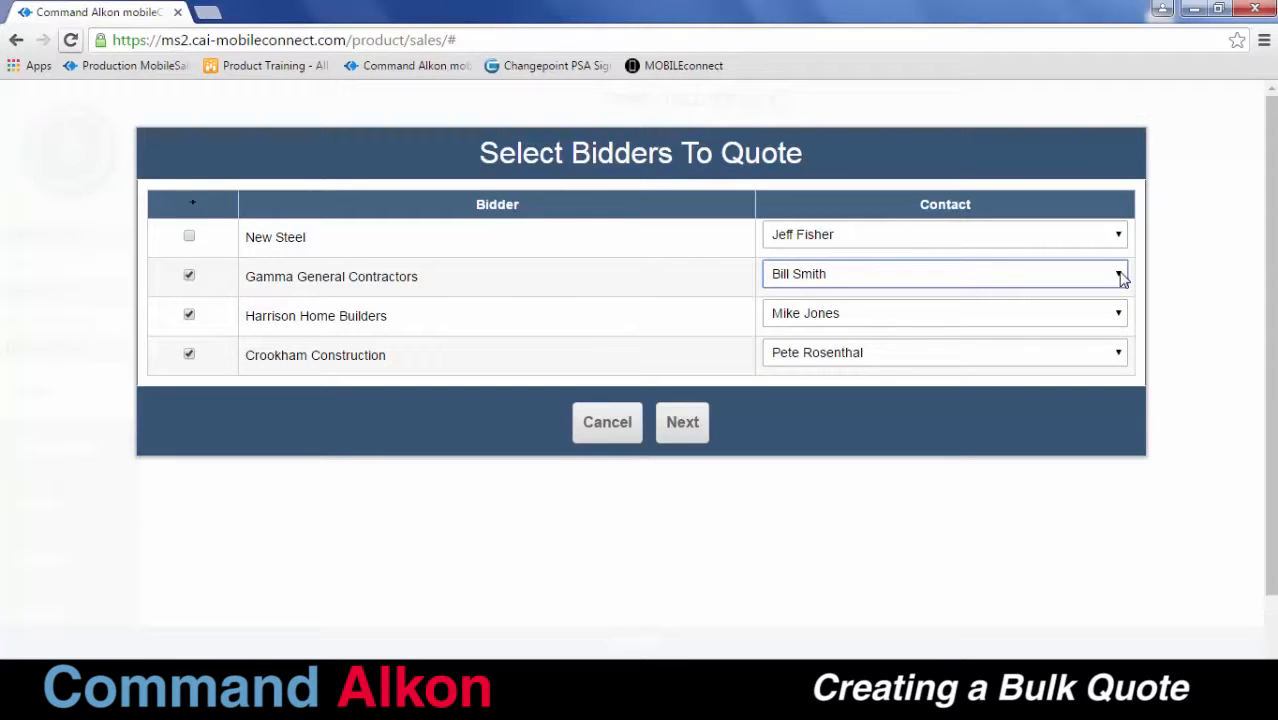
{"action": "left_click", "coordinate": [1117, 316]}
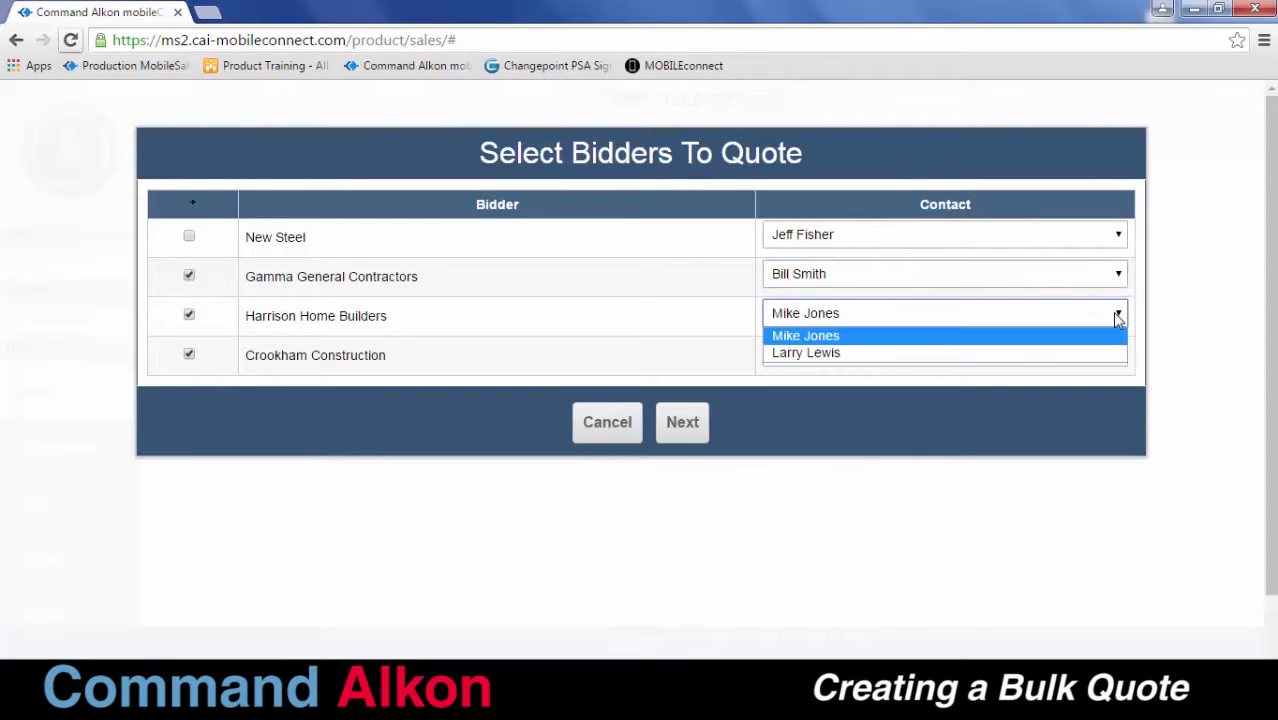
{"action": "left_click", "coordinate": [1064, 356]}
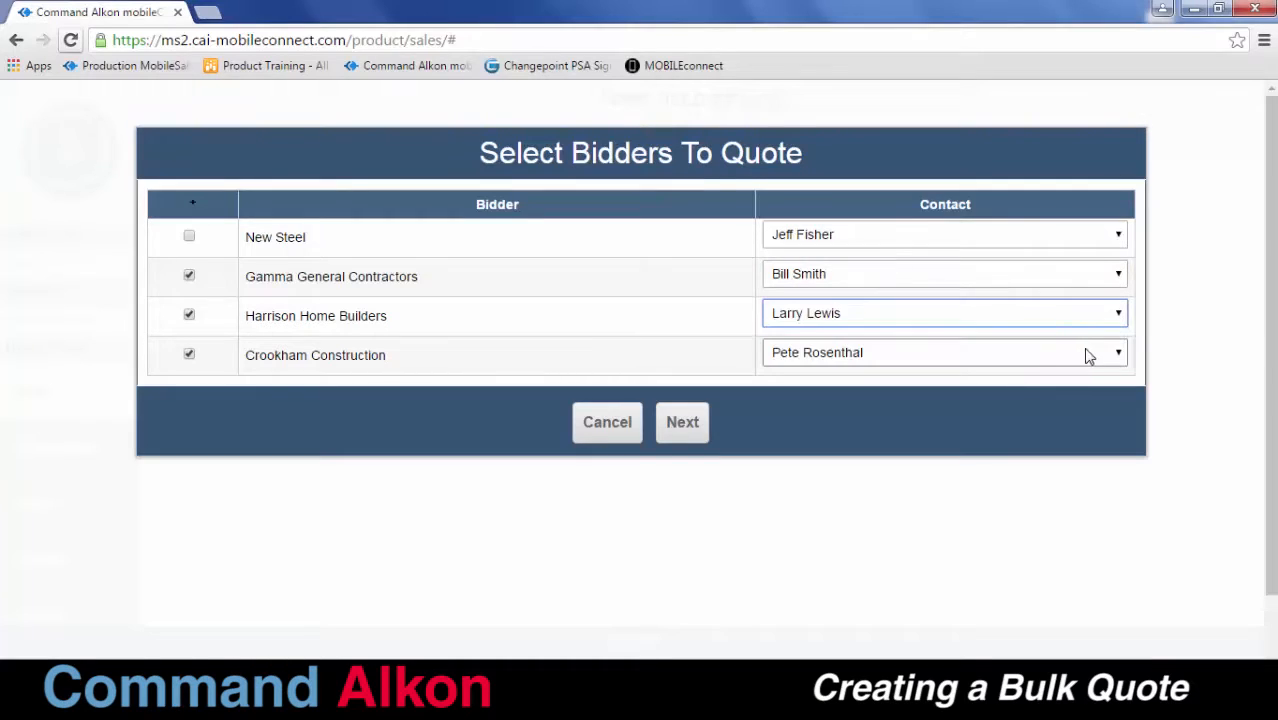
{"action": "left_click", "coordinate": [1098, 356]}
{"action": "left_click", "coordinate": [1098, 356]}
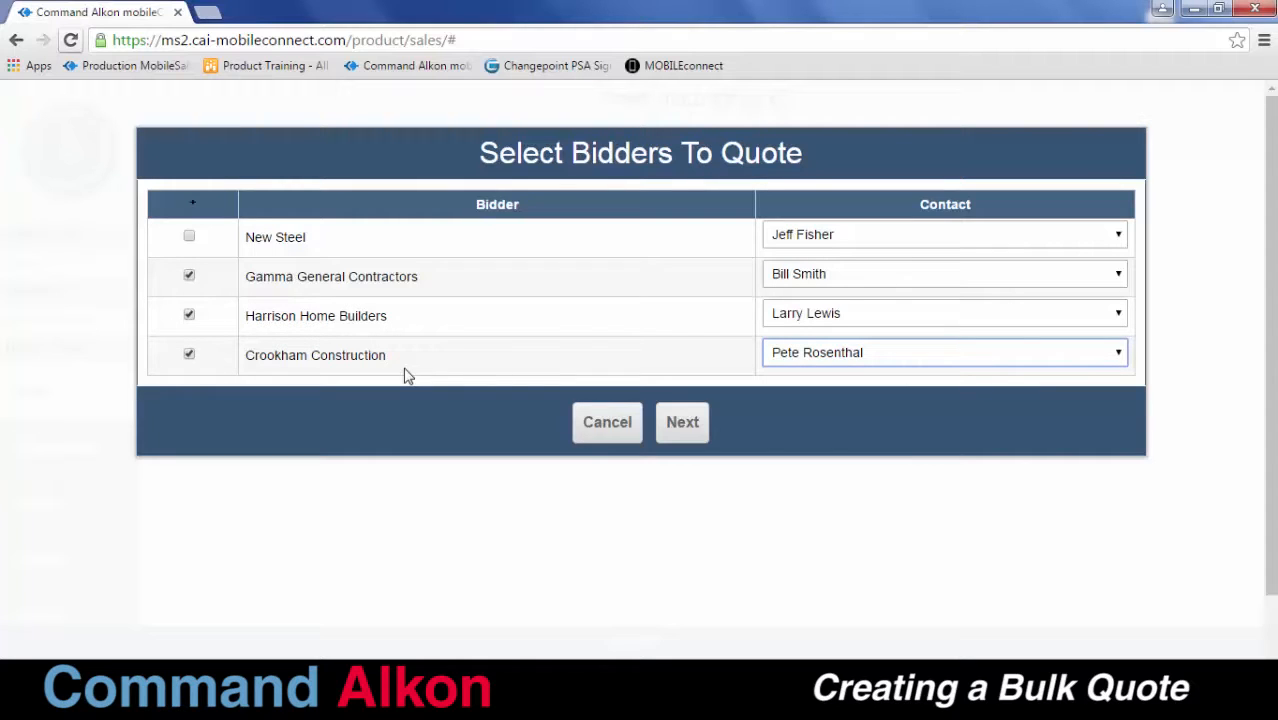
{"action": "left_click", "coordinate": [693, 427]}
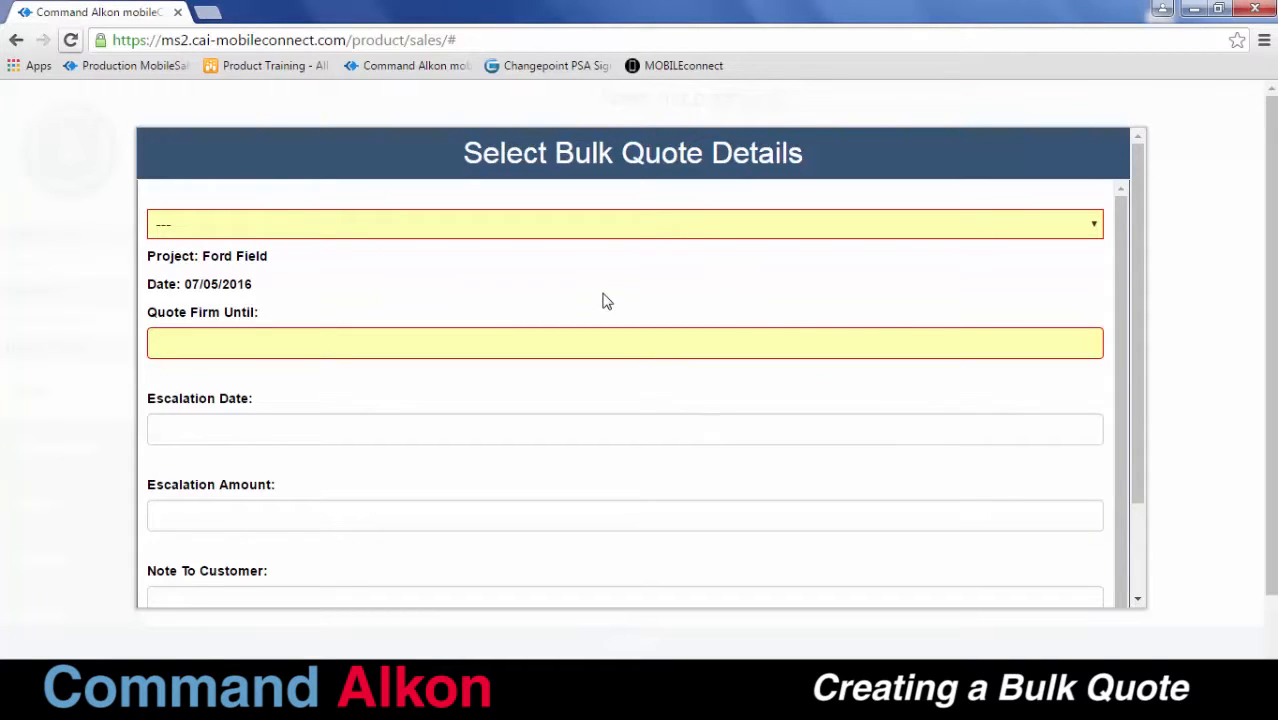
Step: Use the Generic Product Quote type and make the quote firm until 08/10/2016
{"action": "left_click", "coordinate": [1095, 229]}
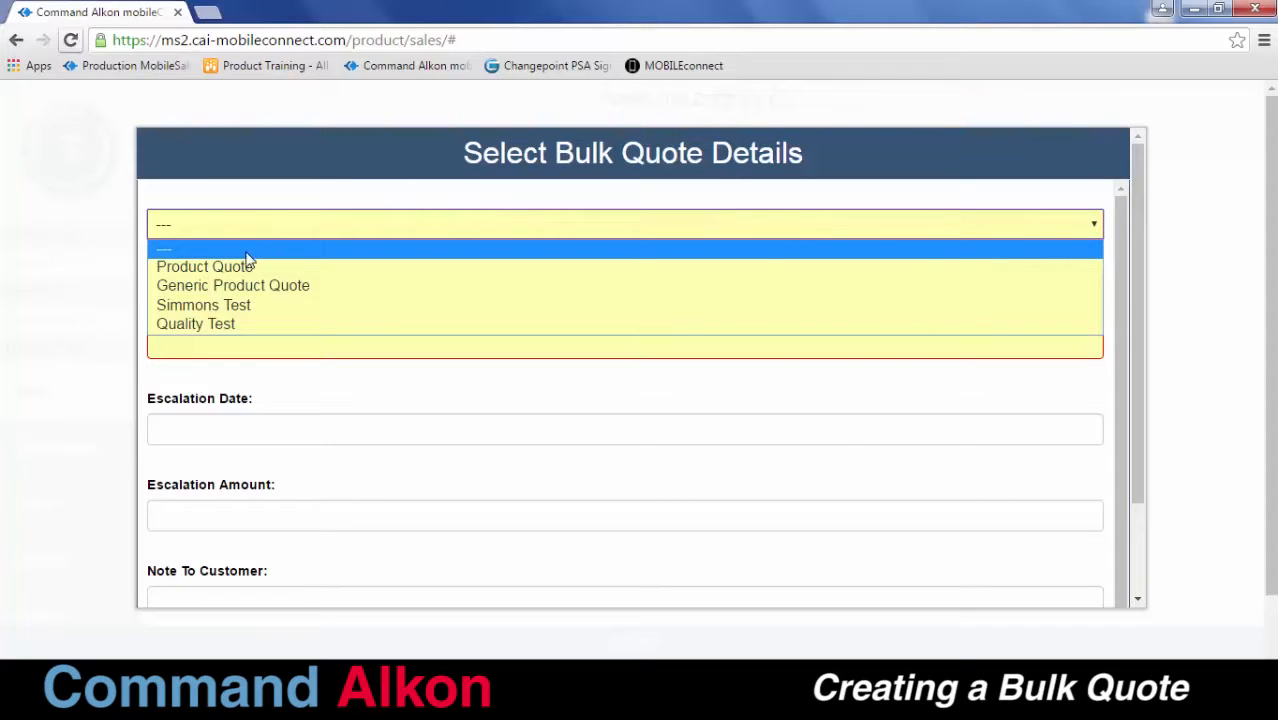
{"action": "left_click", "coordinate": [229, 286]}
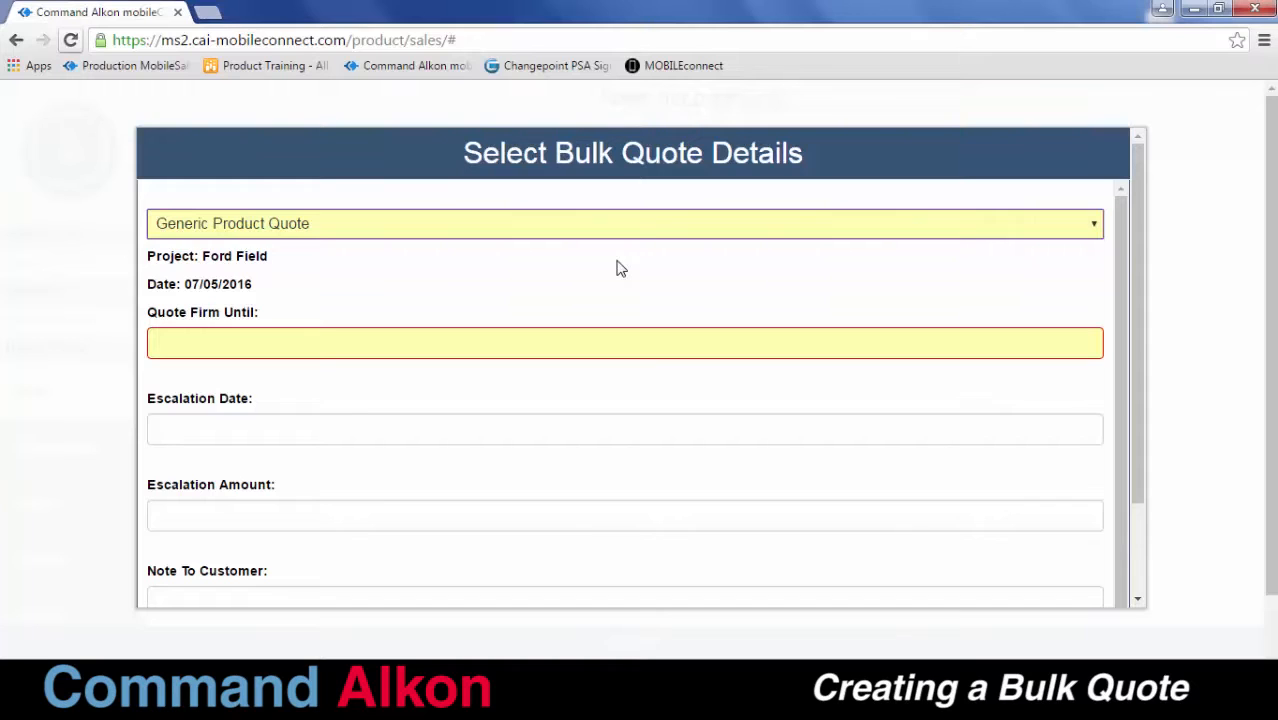
{"action": "left_click", "coordinate": [878, 348]}
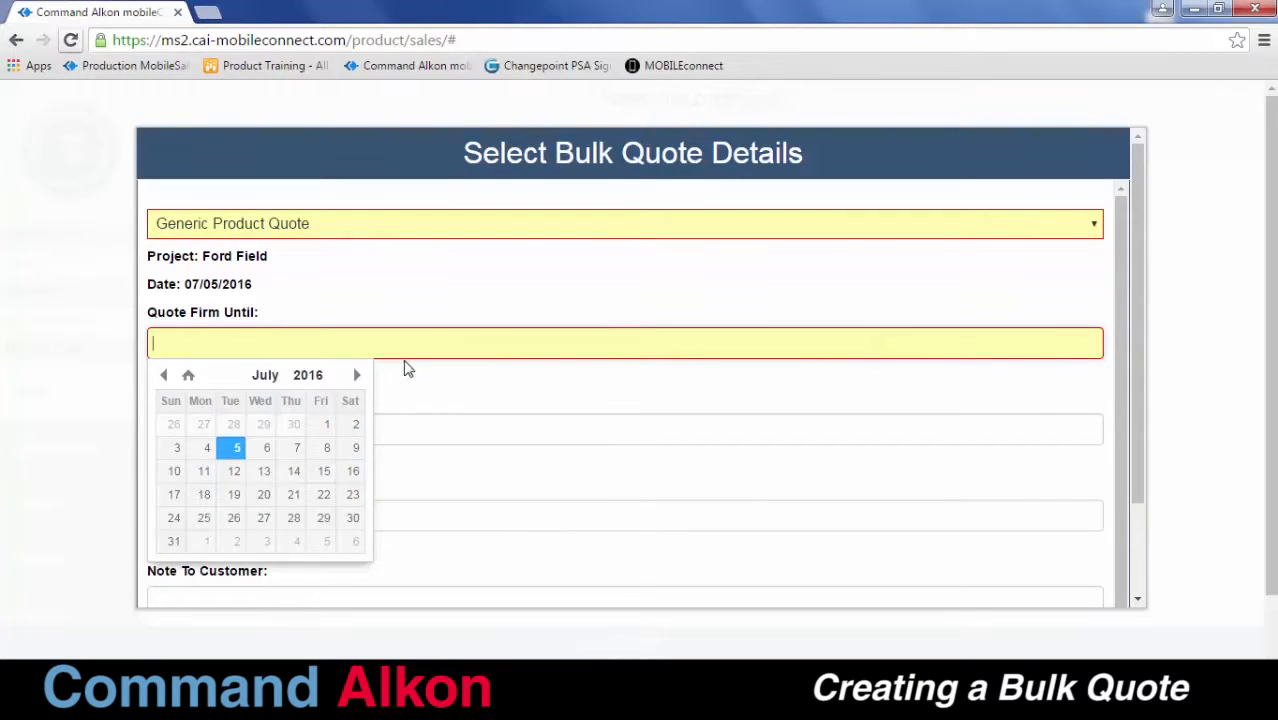
{"action": "left_click", "coordinate": [356, 376]}
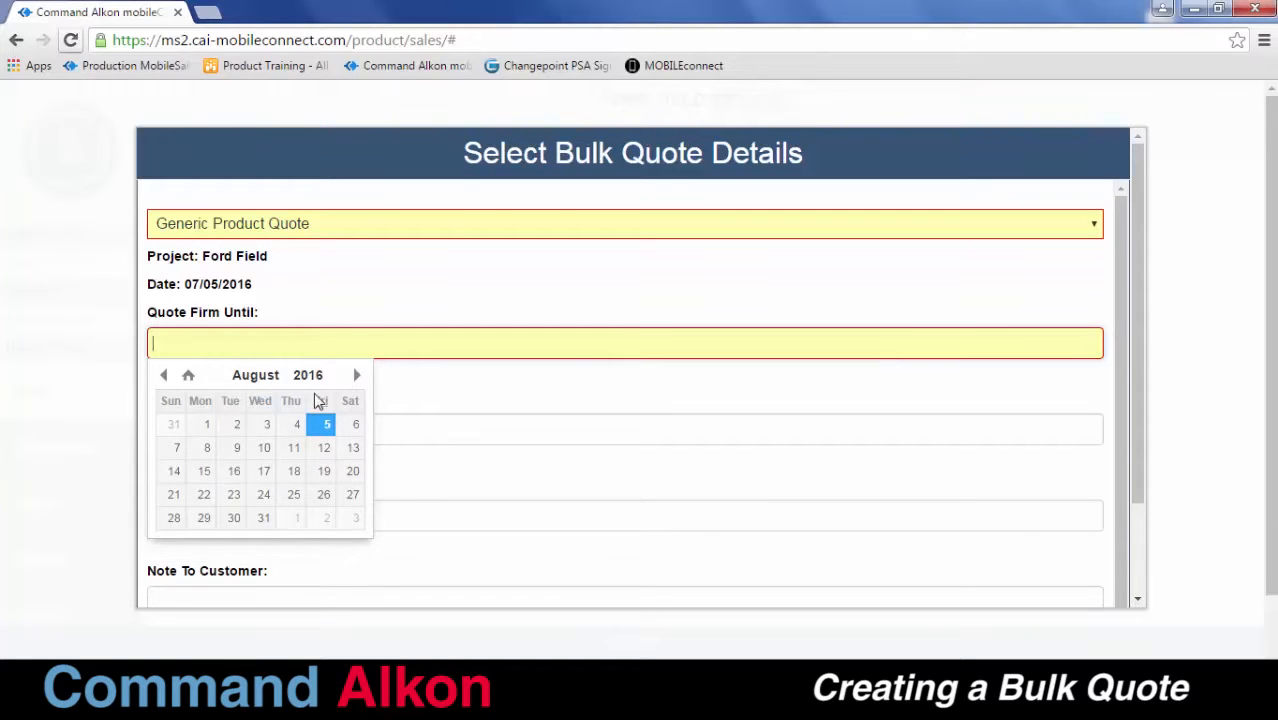
{"action": "left_click", "coordinate": [263, 450]}
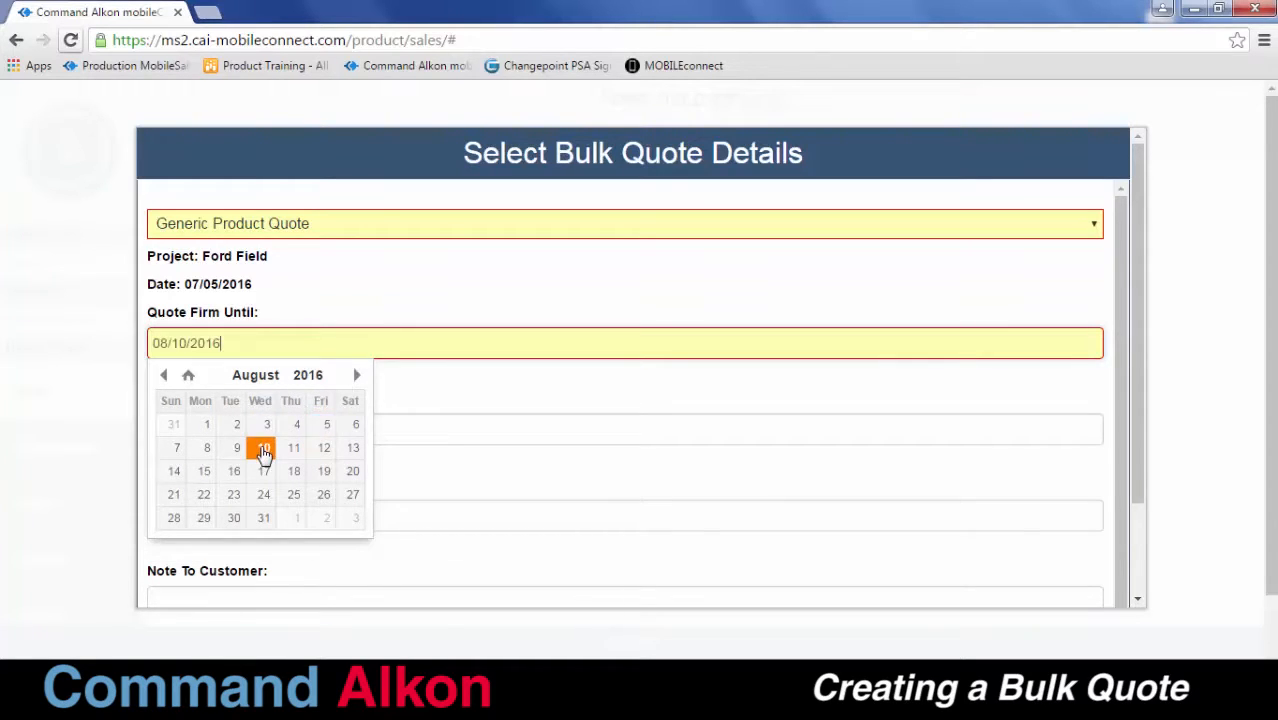
{"action": "left_click", "coordinate": [446, 401]}
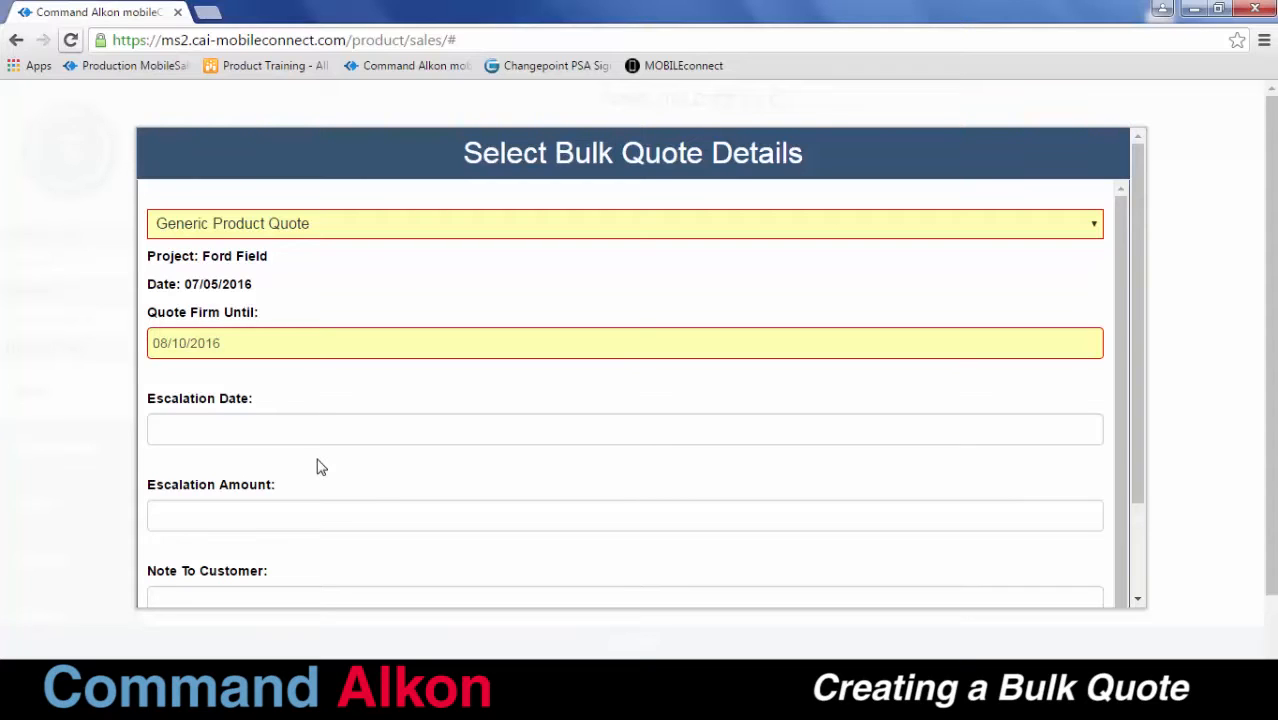
Step: Set the quote's escalation date to 08/10/2016 and the escalation amount to 5.00
{"action": "left_click", "coordinate": [228, 428]}
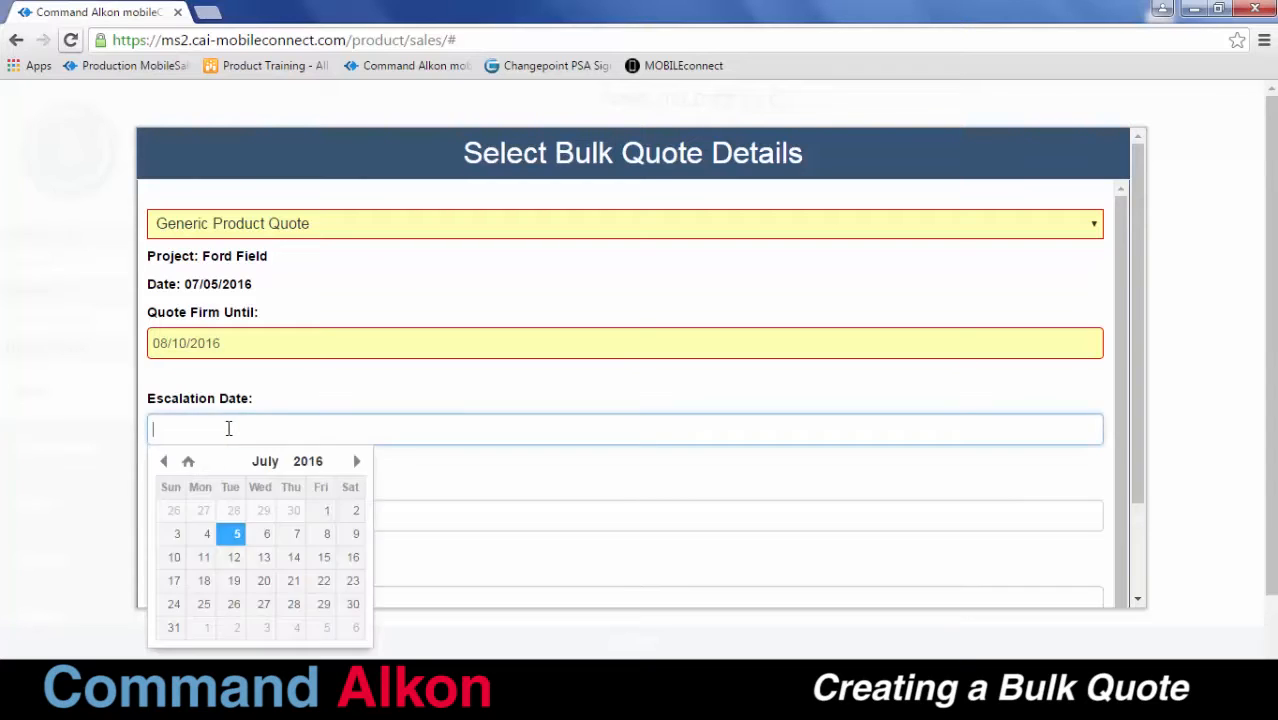
{"action": "left_click", "coordinate": [356, 462]}
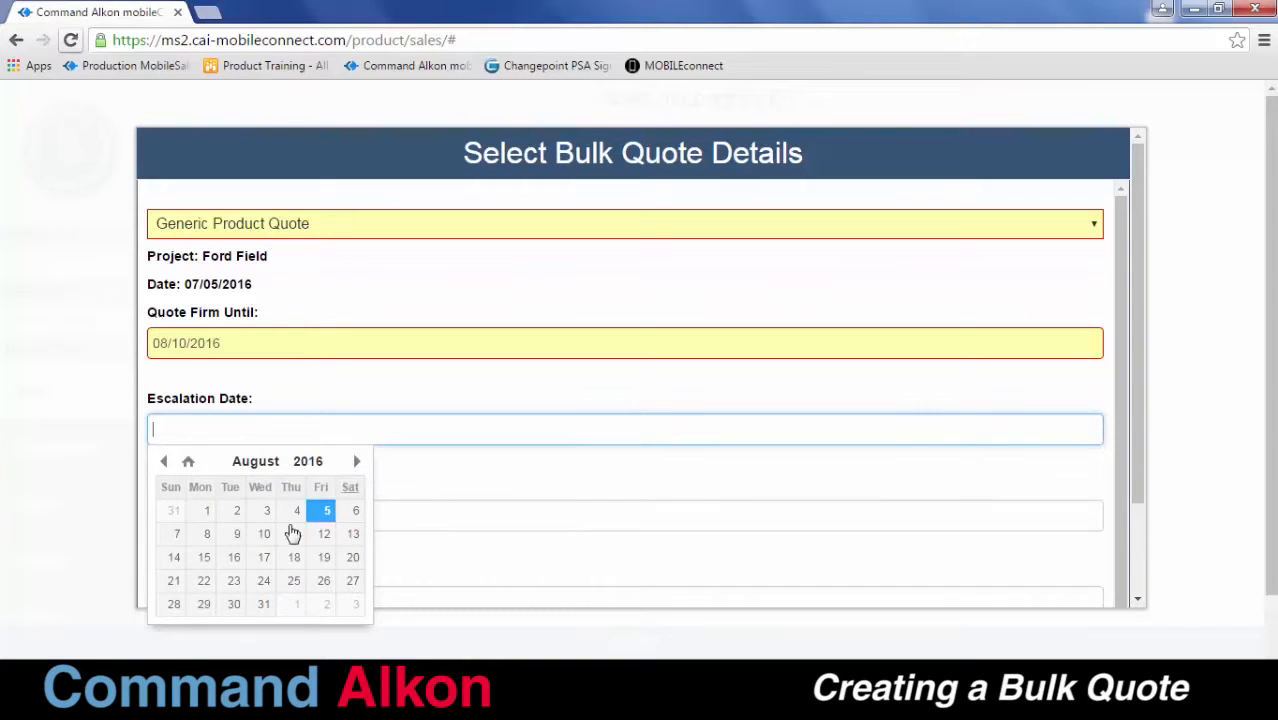
{"action": "left_click", "coordinate": [264, 536]}
{"action": "left_click", "coordinate": [418, 515]}
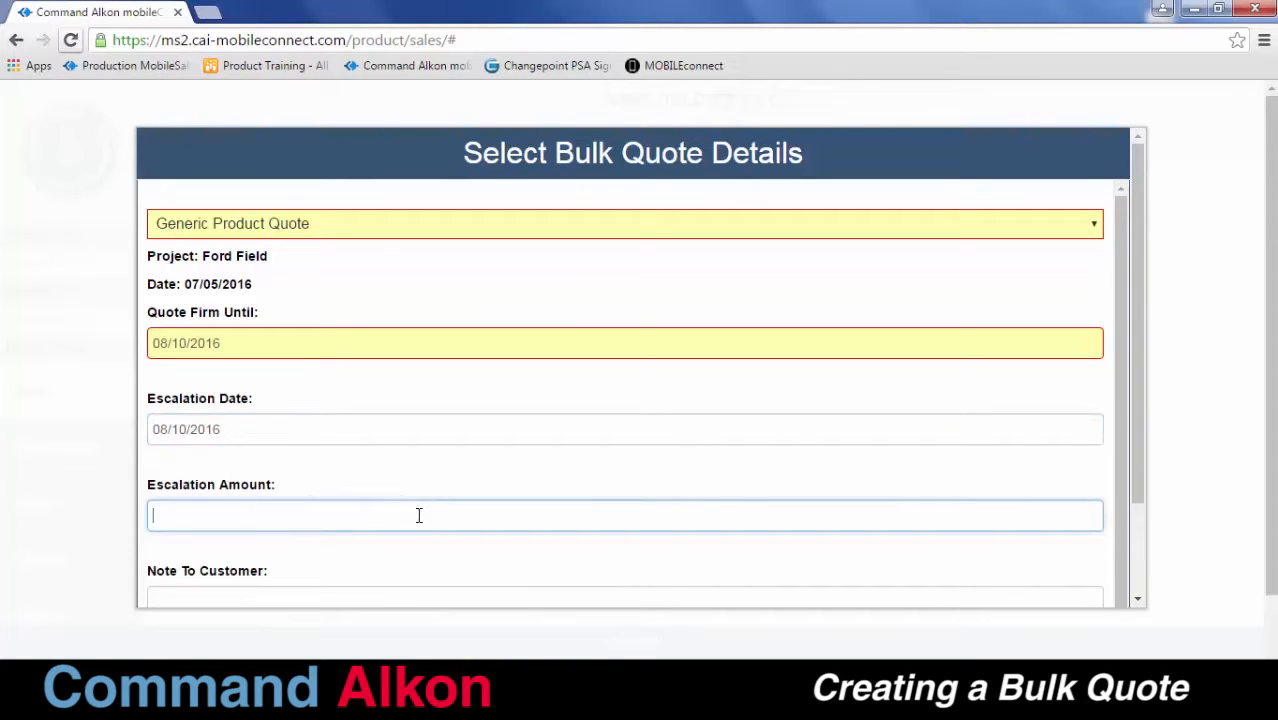
{"action": "type", "text": "5.00"}
{"action": "left_click", "coordinate": [378, 571]}
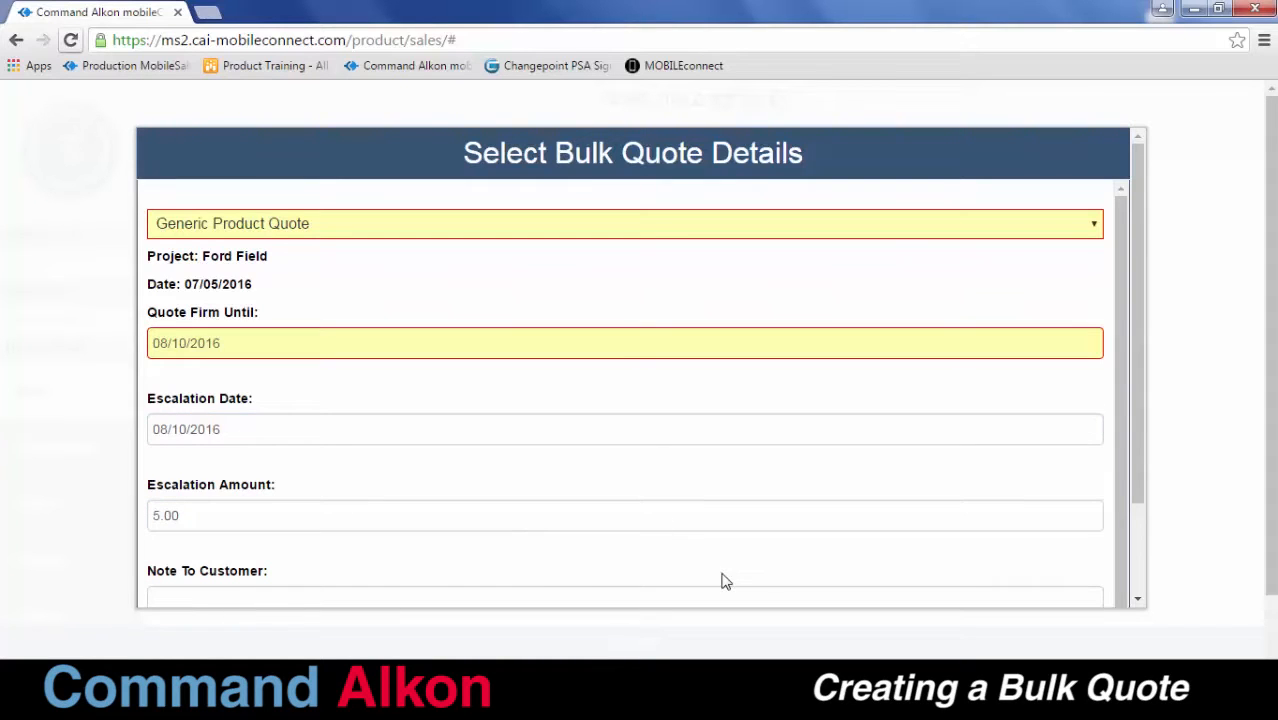
Step: Add the customer note "Test Quote notes" and accept all four products at their list prices
{"action": "scroll", "coordinate": [724, 579], "scroll_direction": "down", "scroll_amount": 3}
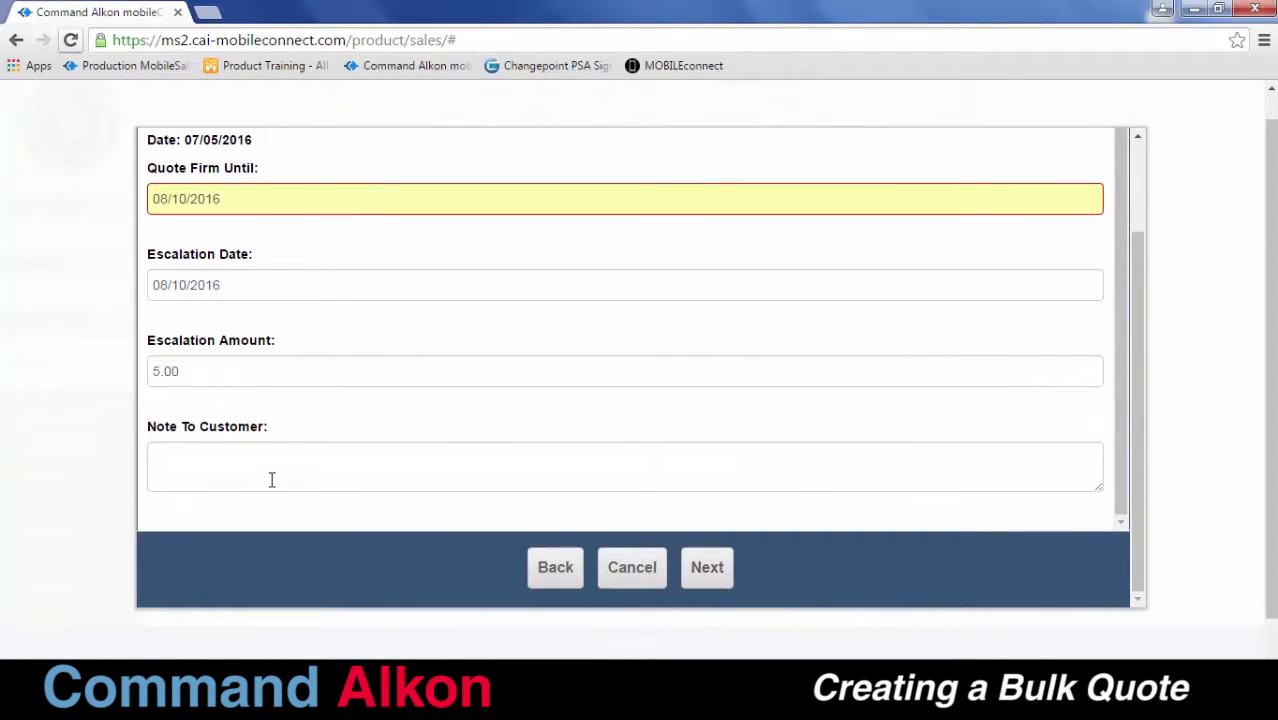
{"action": "left_click", "coordinate": [184, 457]}
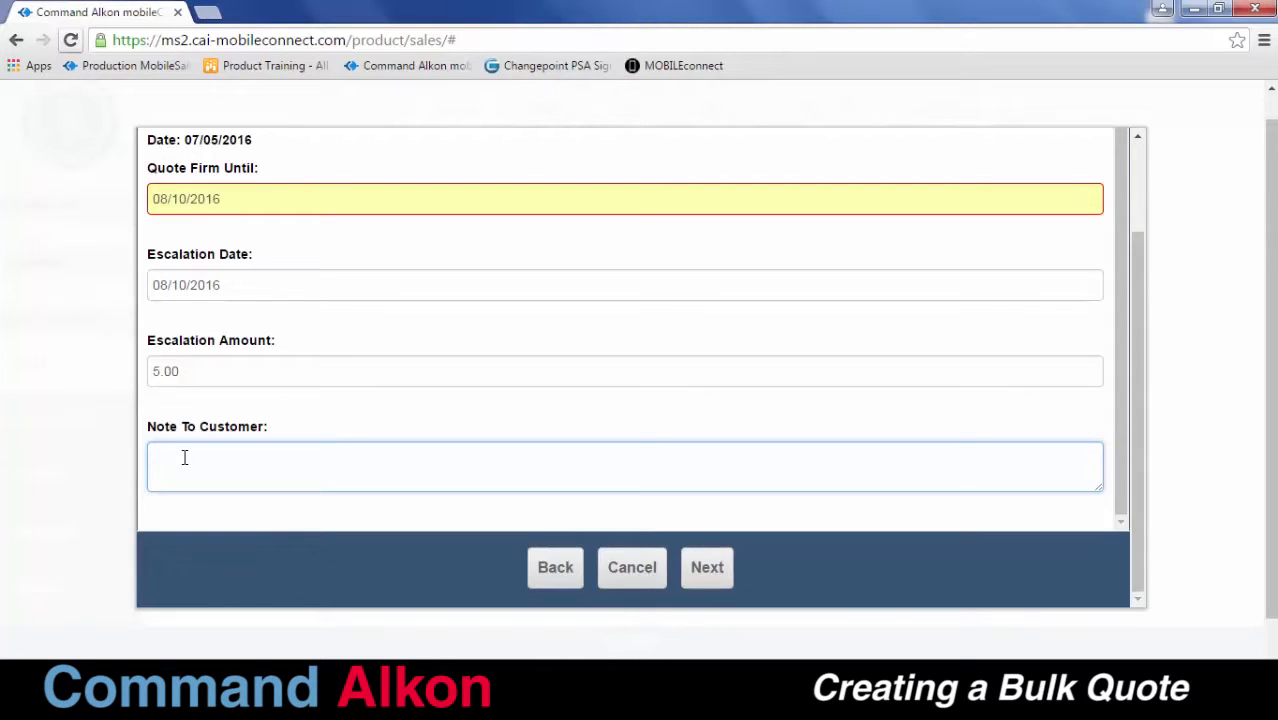
{"action": "type", "text": "Test Quote notes"}
{"action": "left_click", "coordinate": [707, 569]}
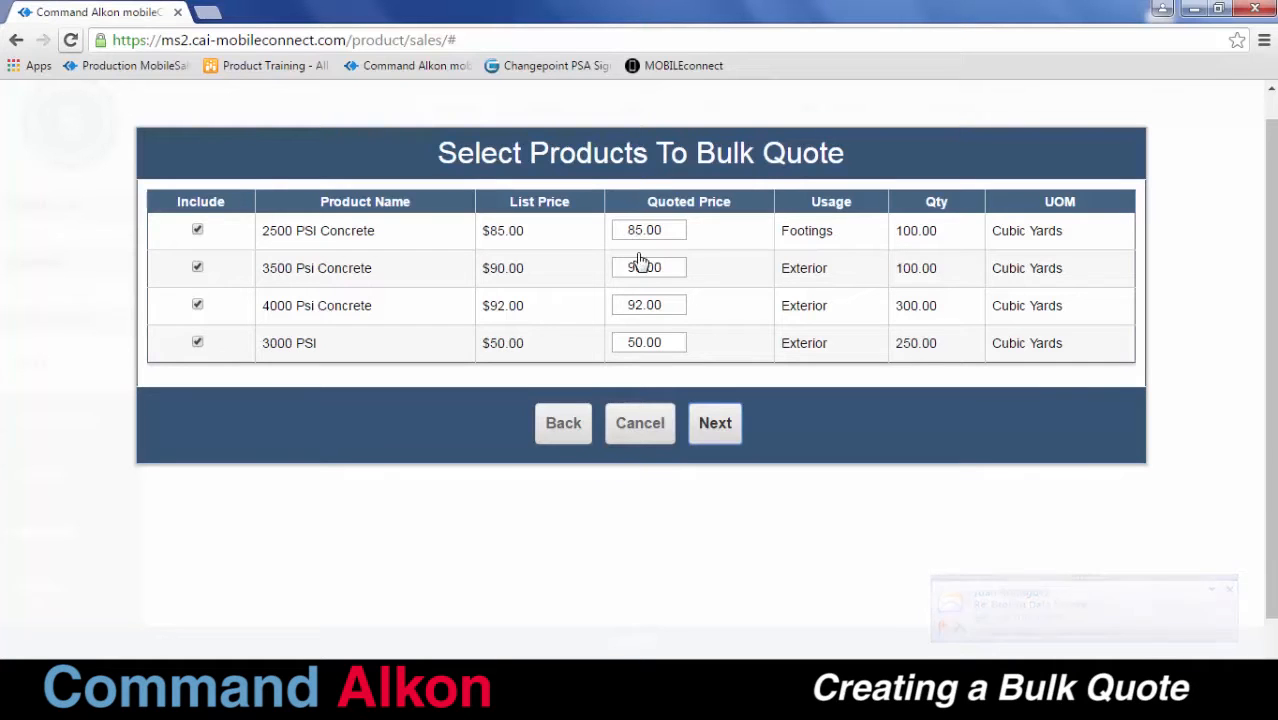
{"action": "left_click", "coordinate": [716, 426]}
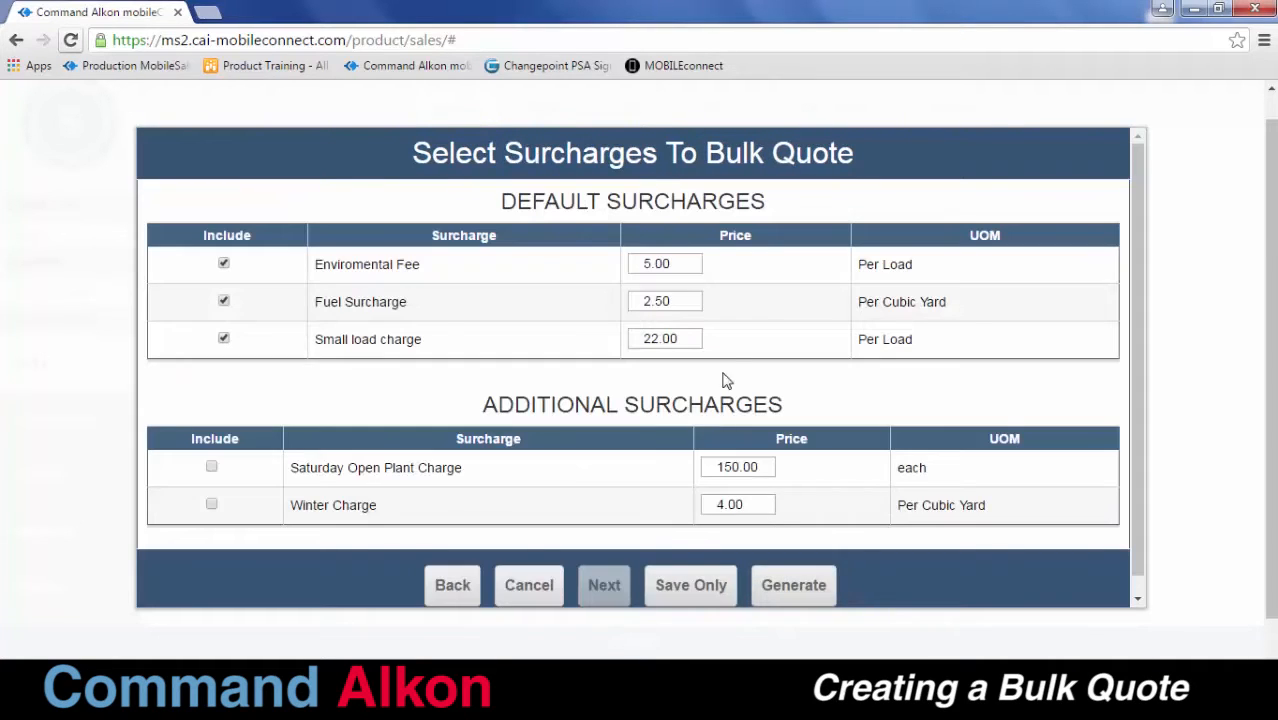
Step: Review the surcharges and generate the bulk quote with only the Enviromental Fee, Fuel Surcharge and Small load charge included
{"action": "middle_click", "coordinate": [713, 366]}
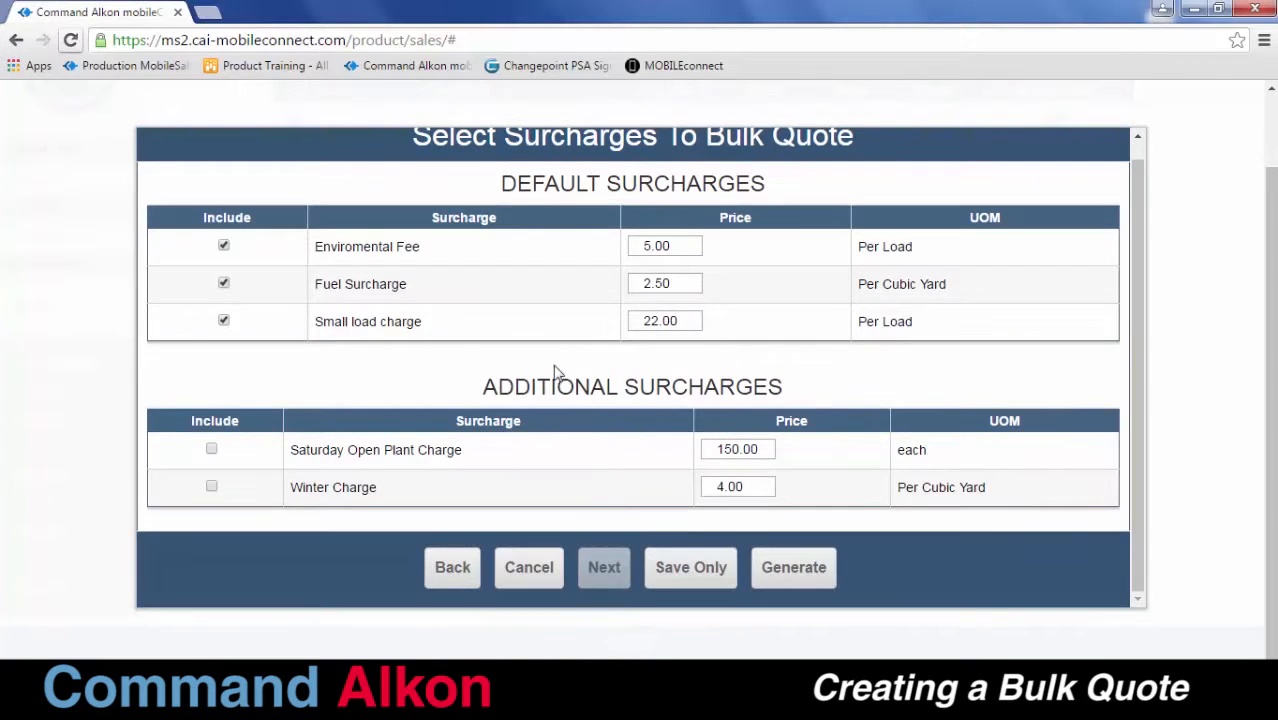
{"action": "scroll", "coordinate": [602, 347], "scroll_direction": "up", "scroll_amount": 1}
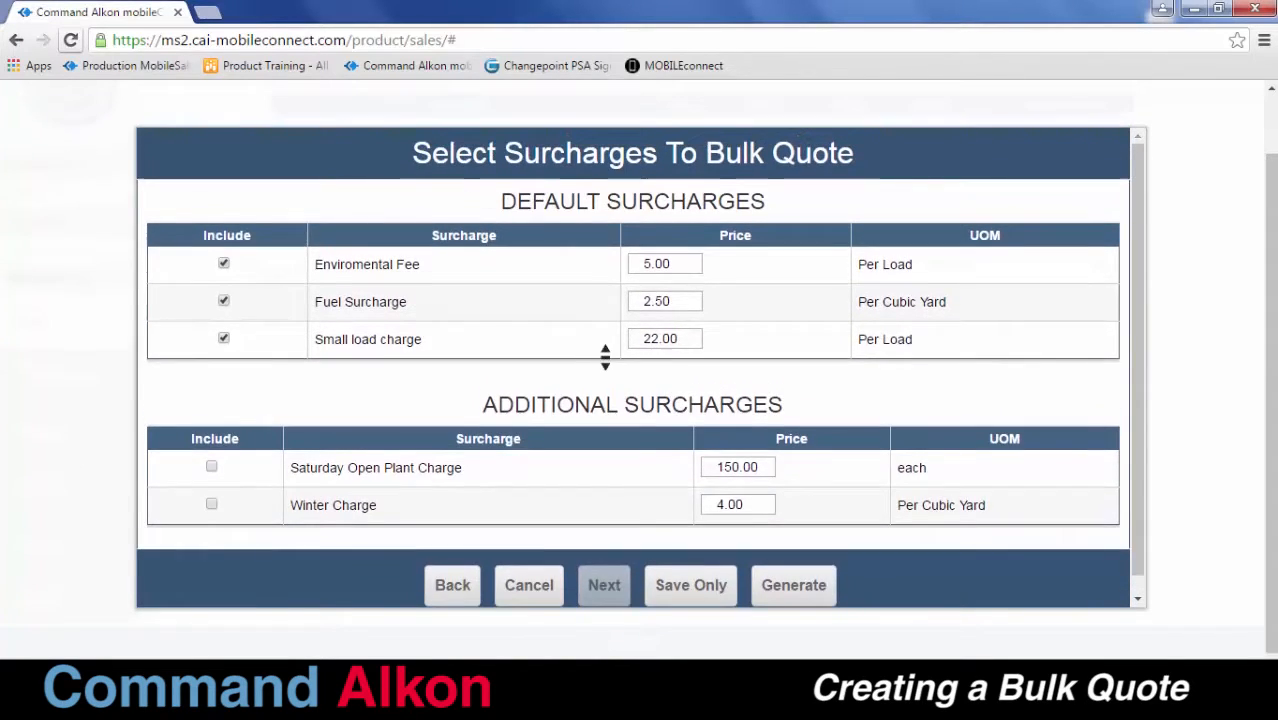
{"action": "scroll", "coordinate": [605, 357], "scroll_direction": "down", "scroll_amount": 1}
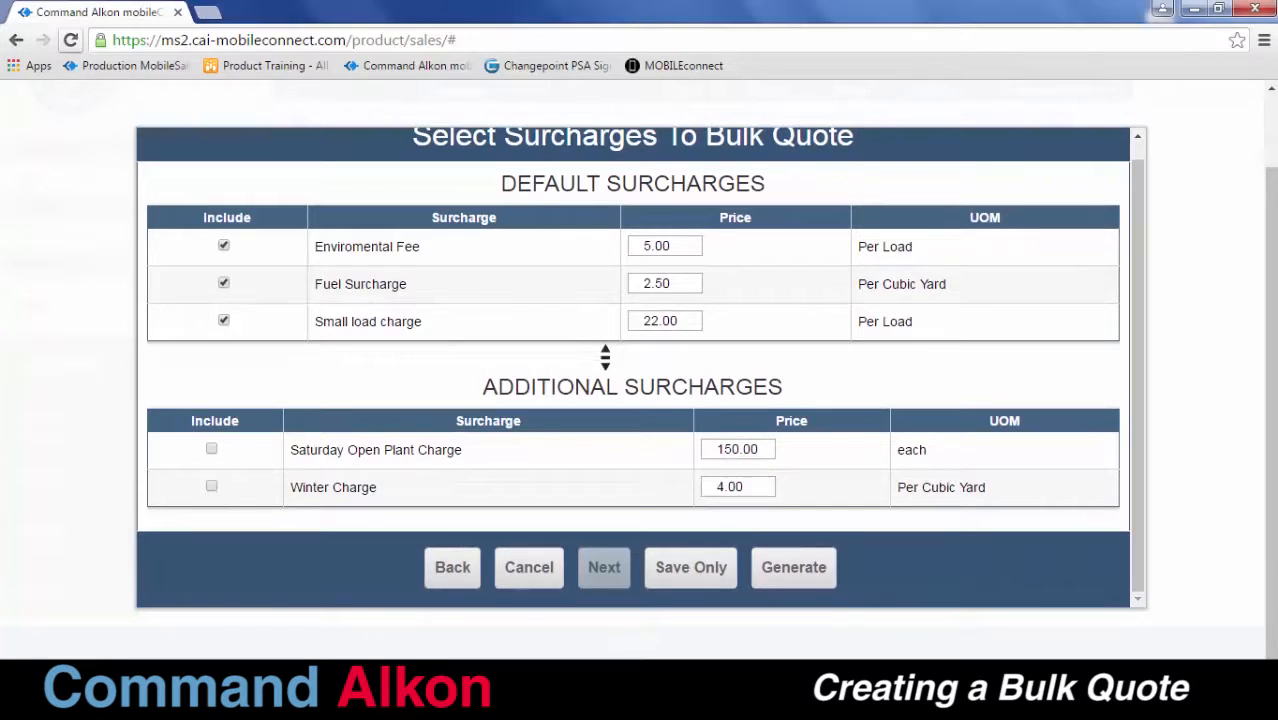
{"action": "scroll", "coordinate": [605, 357], "scroll_direction": "up", "scroll_amount": 1}
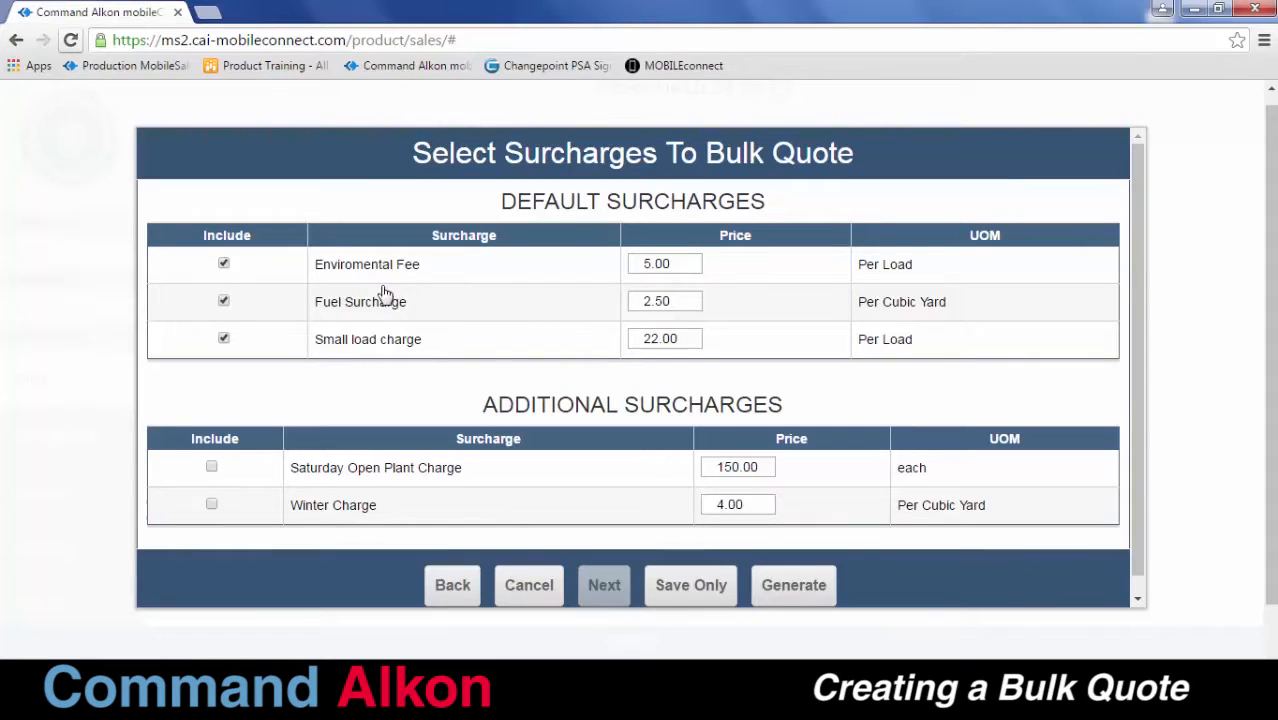
{"action": "left_click", "coordinate": [224, 266]}
{"action": "scroll", "coordinate": [421, 392], "scroll_direction": "down", "scroll_amount": 1}
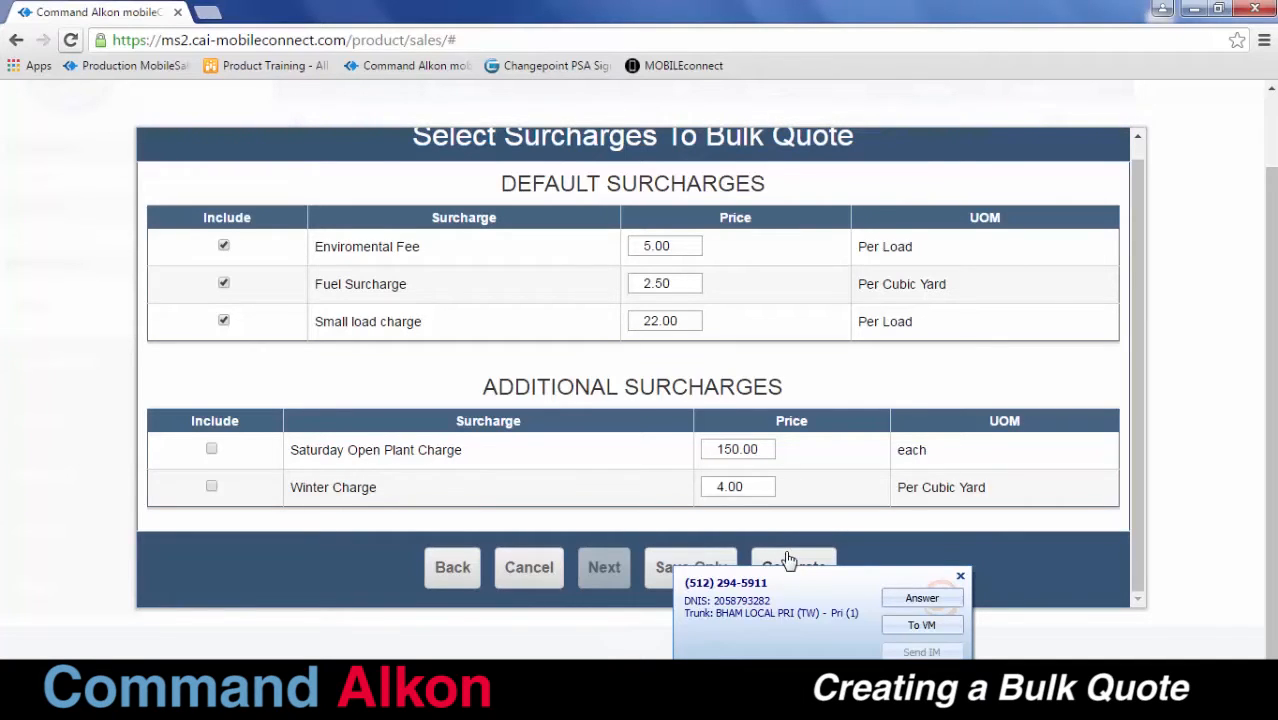
{"action": "left_click", "coordinate": [789, 560]}
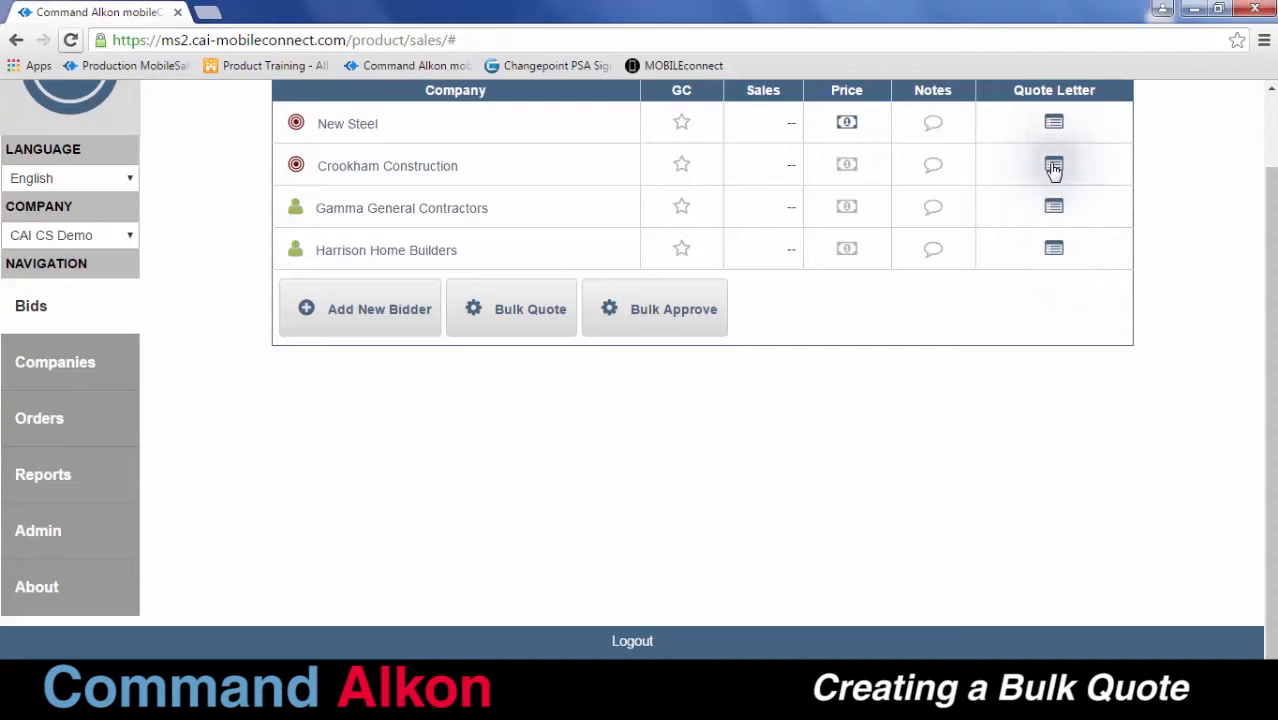
Step: Show the quote letters for Crookham Construction
{"action": "left_click", "coordinate": [1054, 167]}
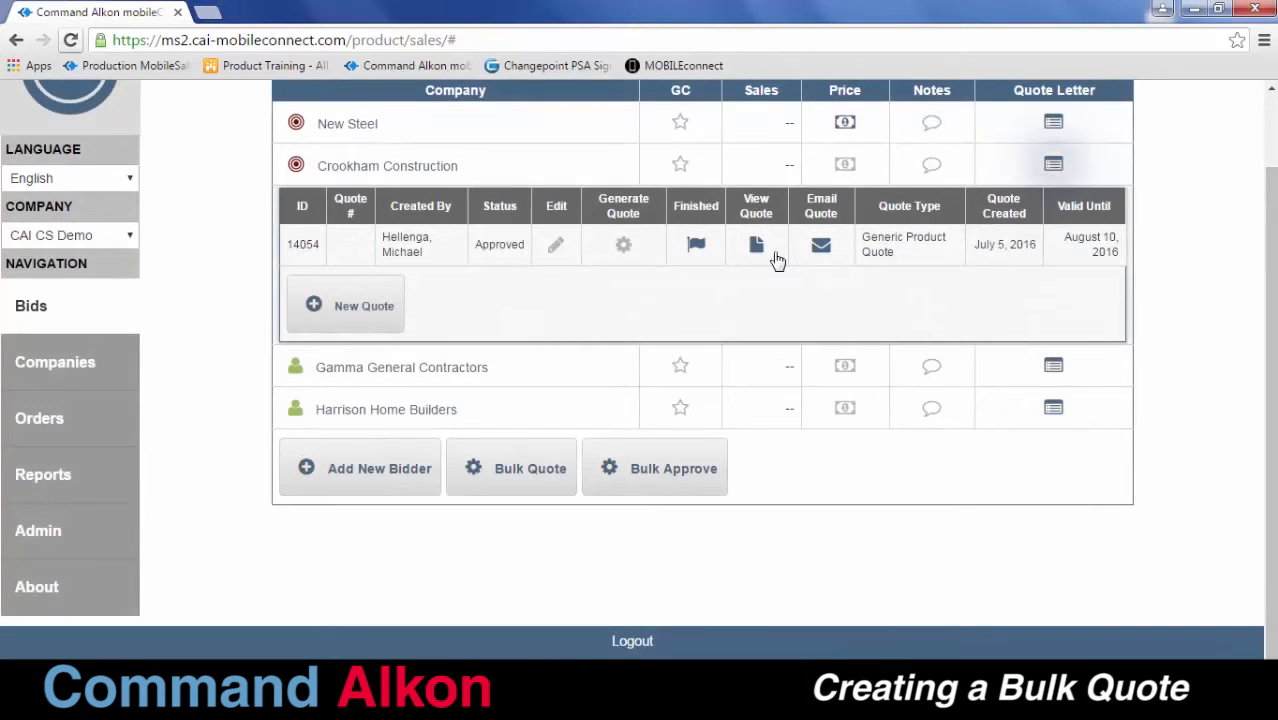